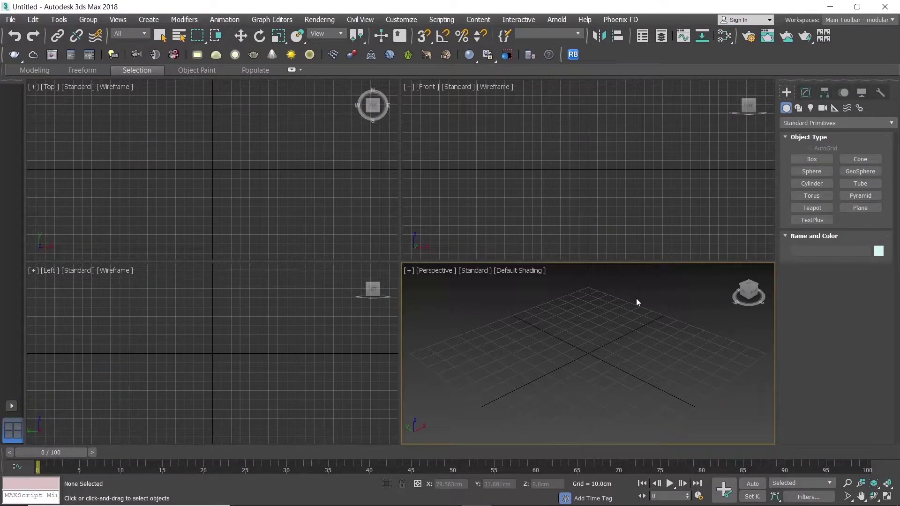
Maximize the Left viewport and recentre its grid.
click(326, 340)
key(alt+w)
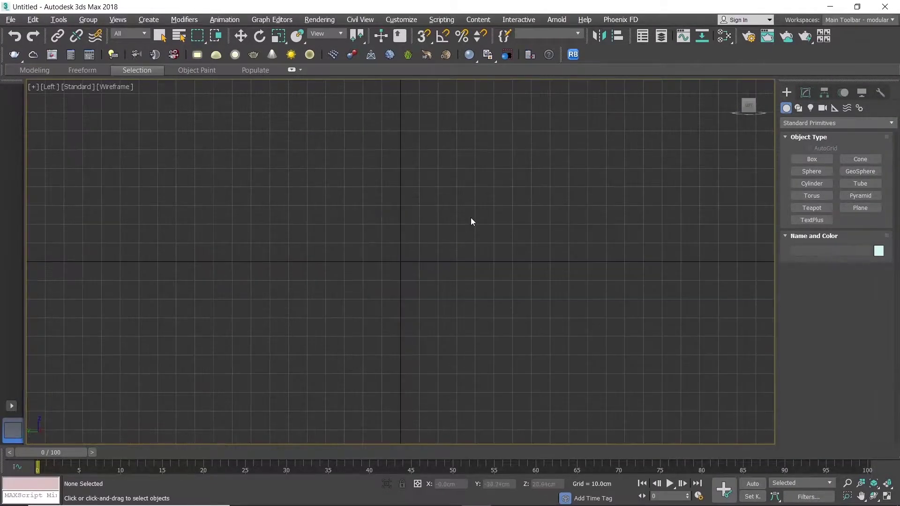
scroll(468, 239, down, 2)
middle_drag(450, 245, 438, 251)
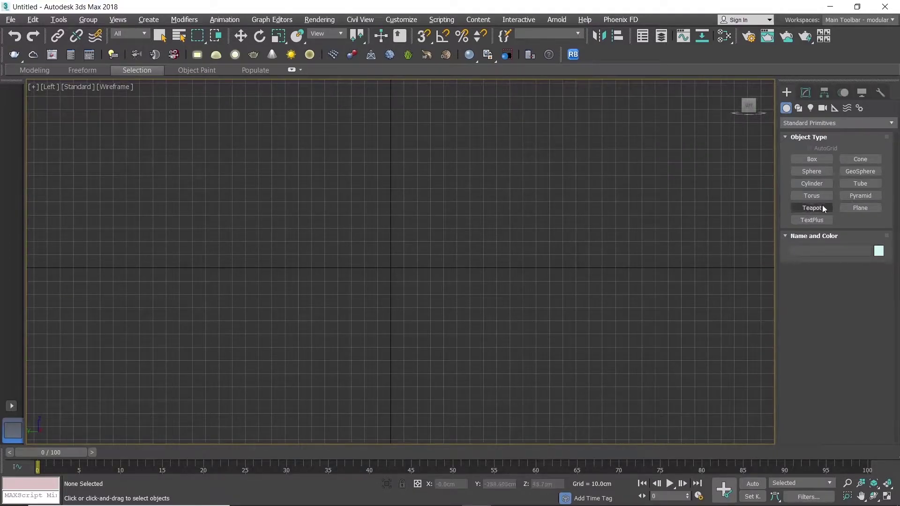
Draw a 250 cm by 250 cm plane with 6 length and 6 width segments.
click(860, 207)
drag(234, 174, 510, 341)
text(250)
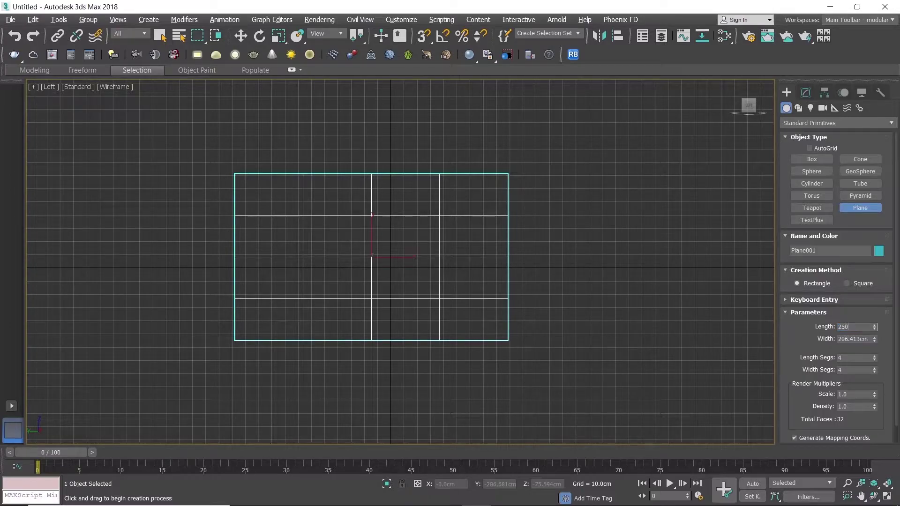
key(Tab)
text(25)
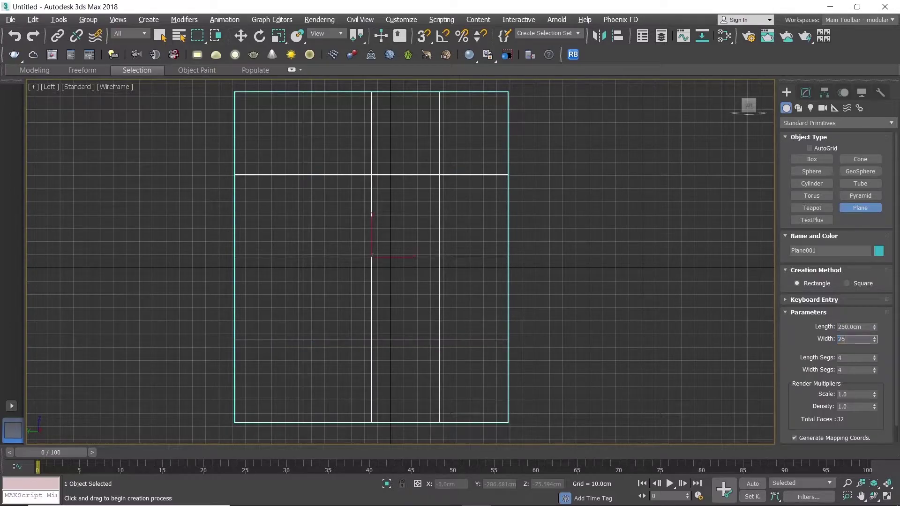
text(0)
key(Return)
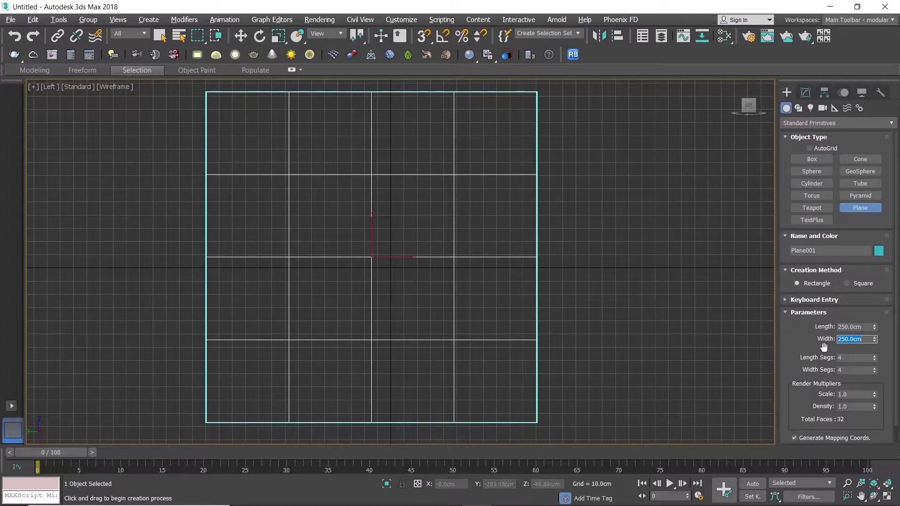
click(874, 355)
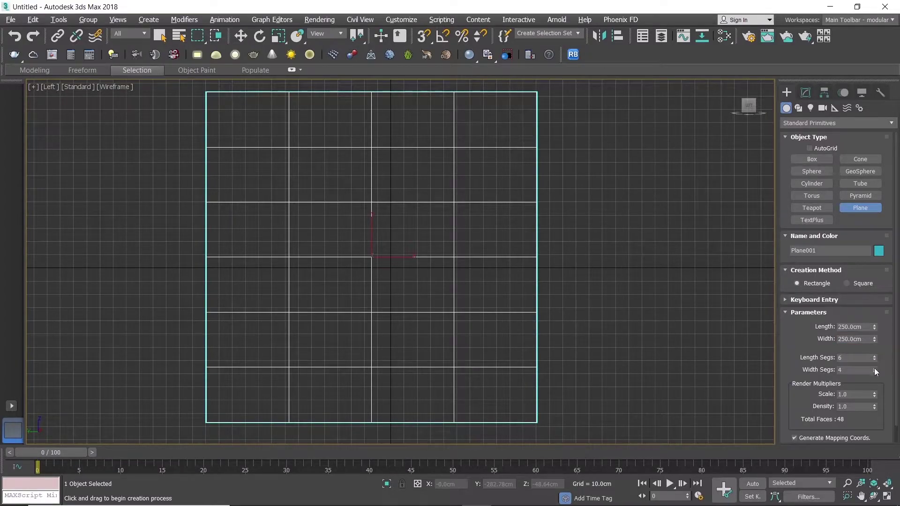
click(873, 367)
middle_drag(606, 301, 607, 285)
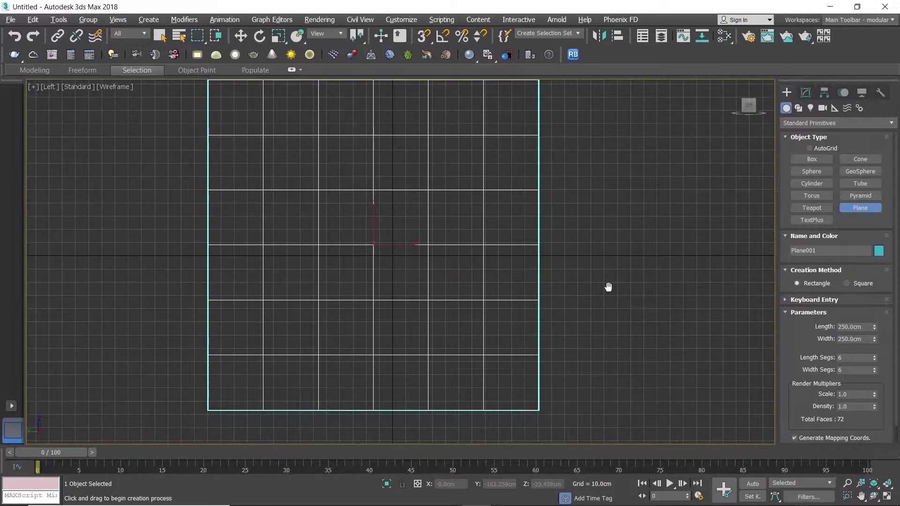
right_click(591, 267)
scroll(590, 267, down, 2)
scroll(590, 277, up, 2)
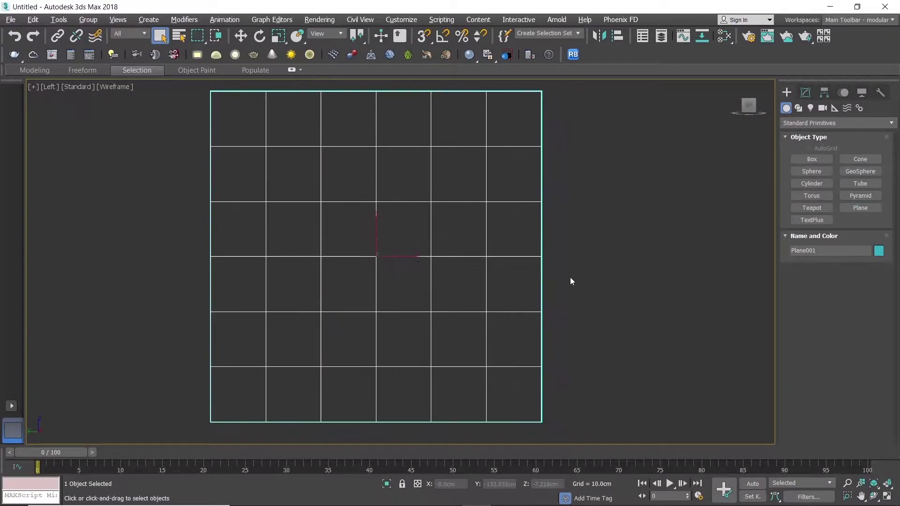
Maximize the Perspective view, centre the plane and turn on Edged Faces.
key(alt+w)
key(alt+w)
scroll(588, 315, down, 5)
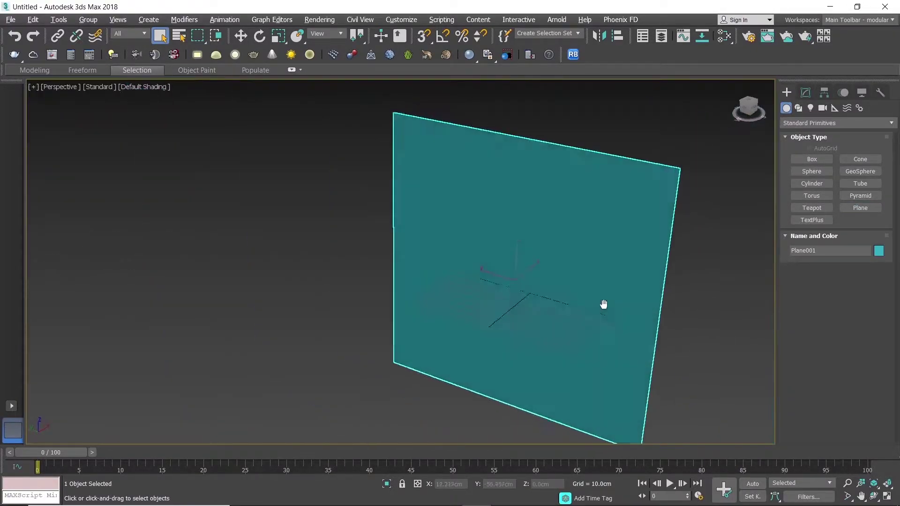
mouse_move(617, 303)
middle_down()
mouse_move(587, 309)
mouse_move(550, 275)
middle_up()
scroll(587, 309, down, 1)
key(F4)
scroll(542, 290, up, 1)
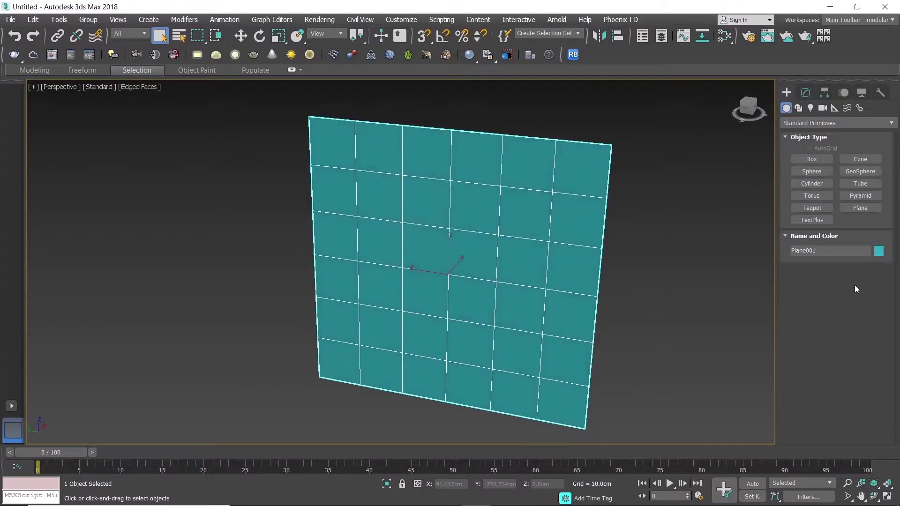
Set the plane's object colour to light grey.
click(879, 252)
click(581, 247)
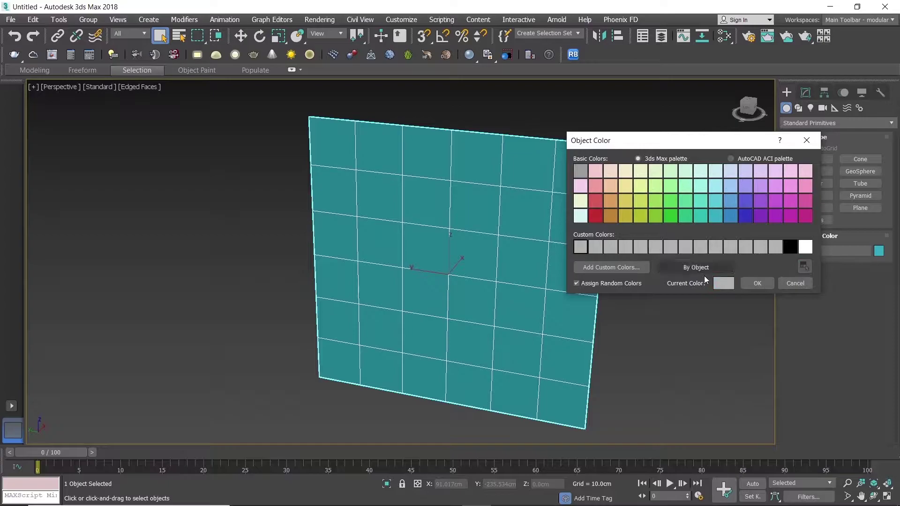
click(757, 283)
click(677, 275)
alt+middle_drag(677, 274, 589, 254)
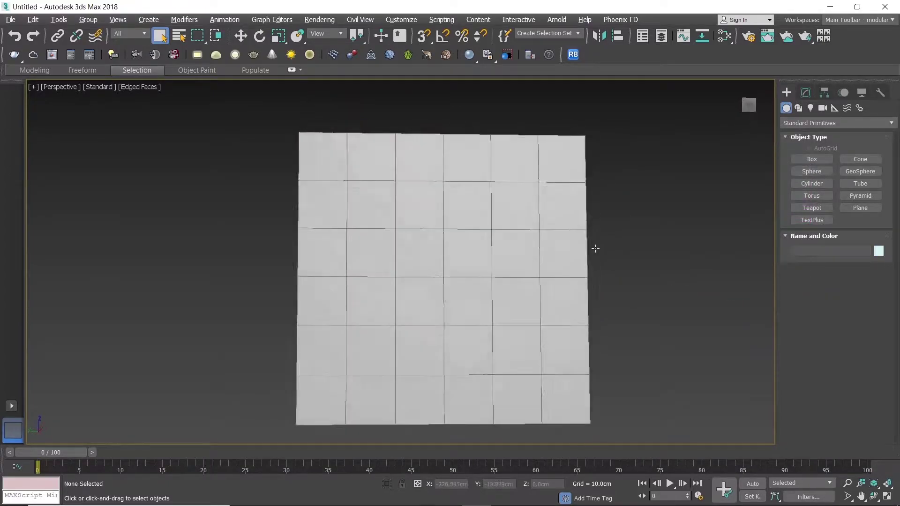
Convert the plane to an Editable Poly and enter Vertex mode.
click(546, 248)
right_click(547, 249)
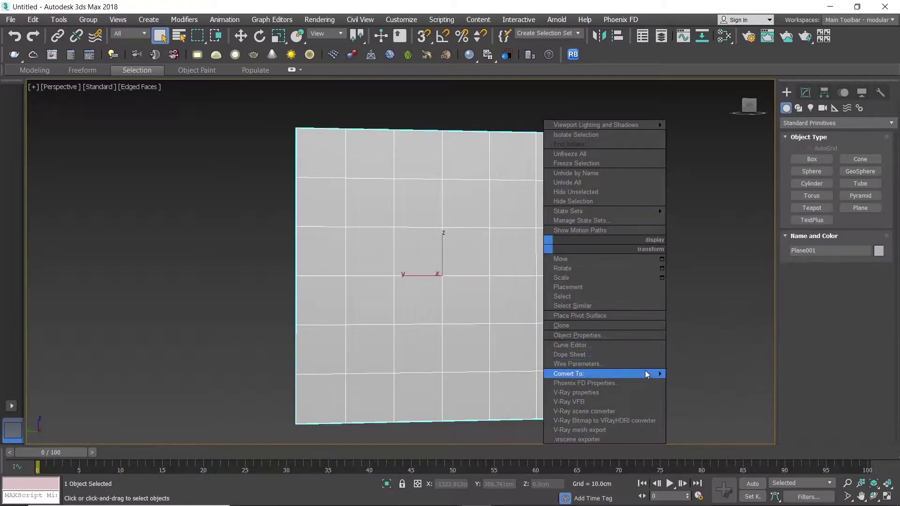
click(718, 383)
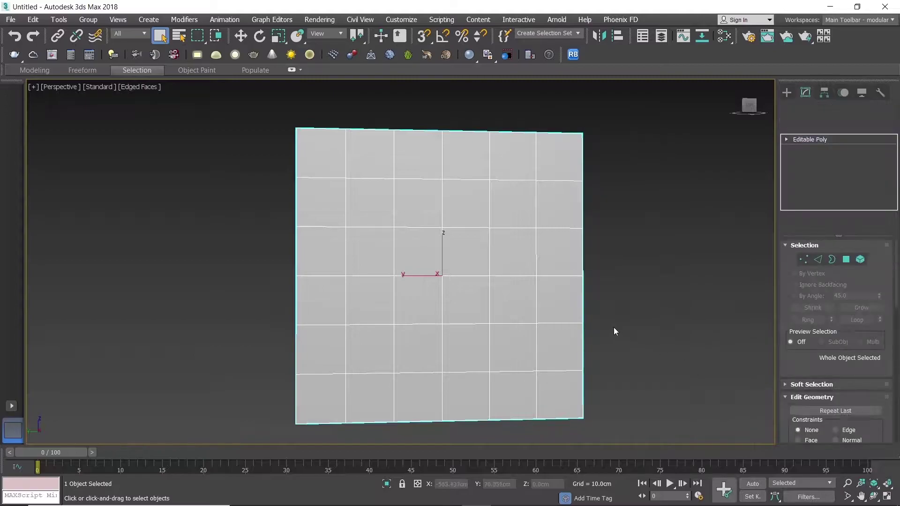
click(804, 259)
key(alt+w)
Start the Cut tool with 3D Snap and clip the top-left corner diagonally.
click(330, 313)
key(alt+w)
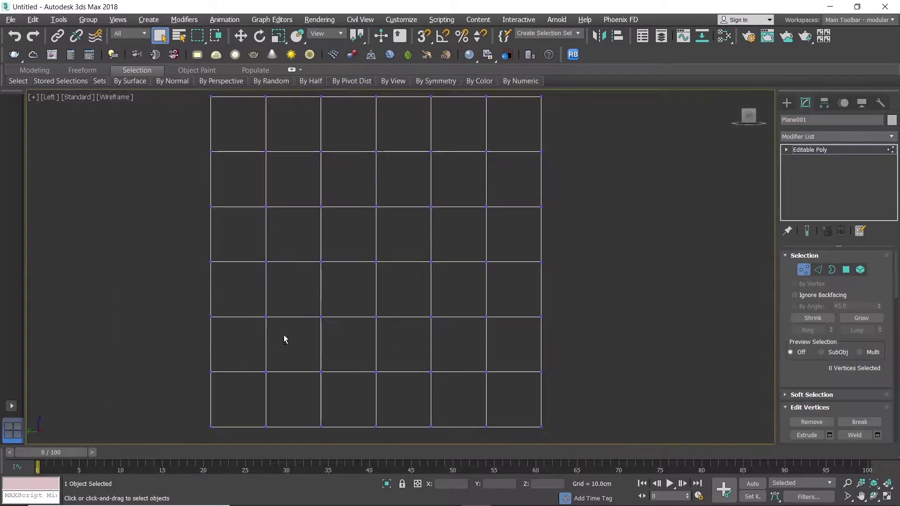
right_click(383, 293)
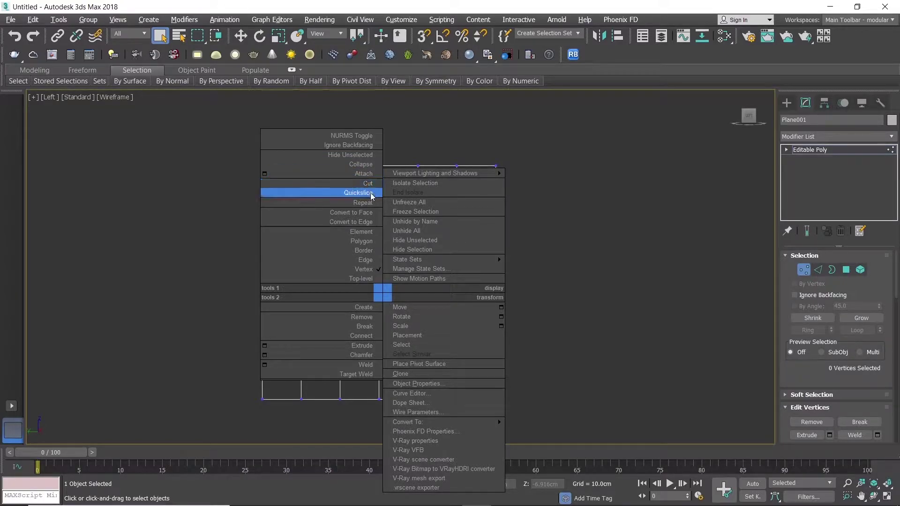
click(369, 185)
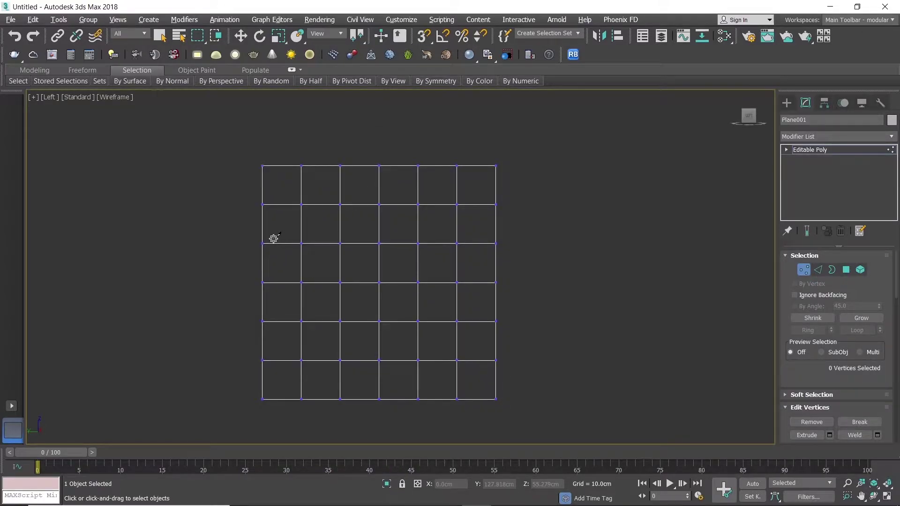
key(s)
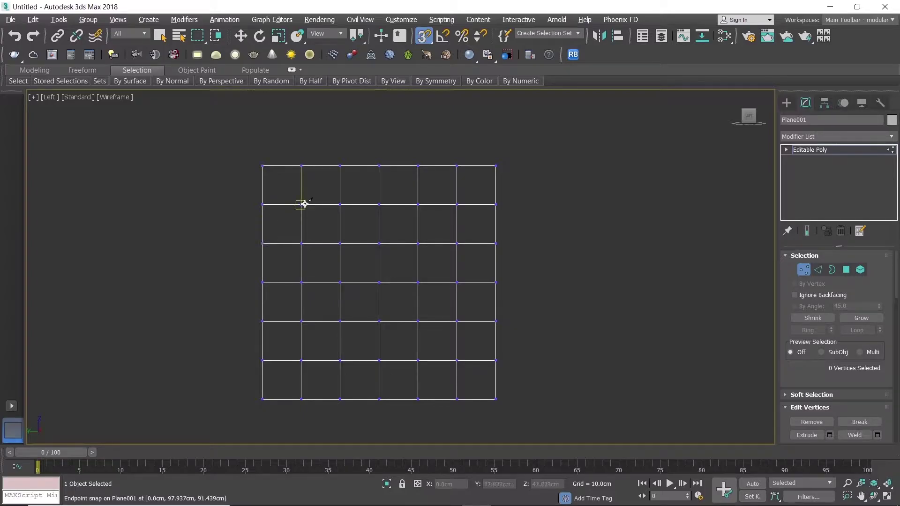
click(263, 243)
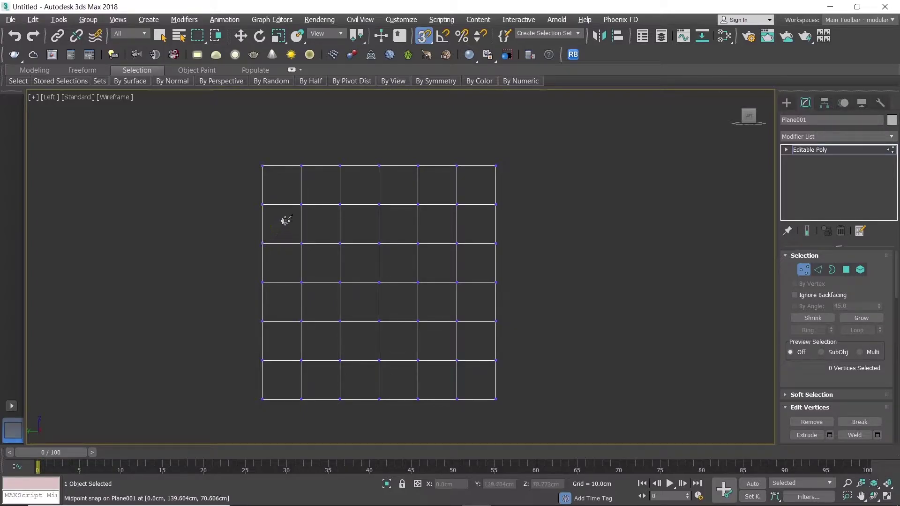
click(340, 165)
right_click(340, 166)
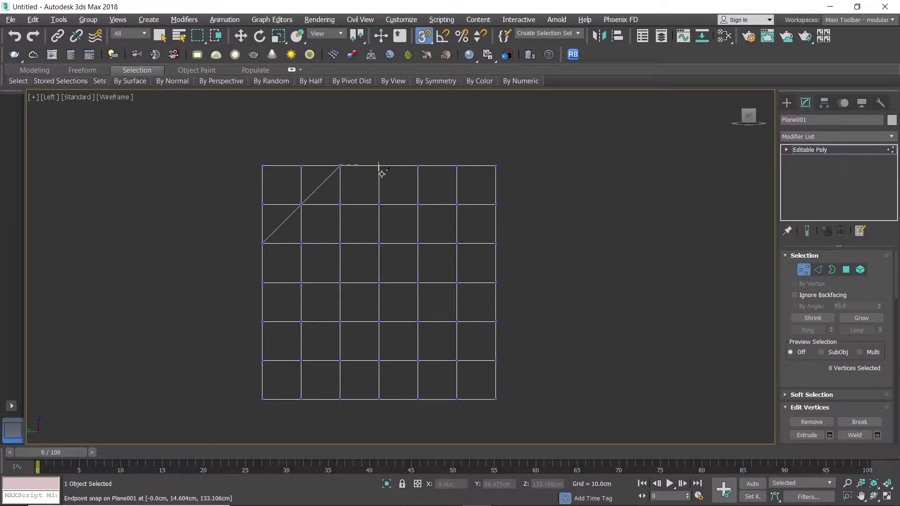
Cut diagonal edges across the top-right, bottom-right and bottom-left corners.
click(418, 166)
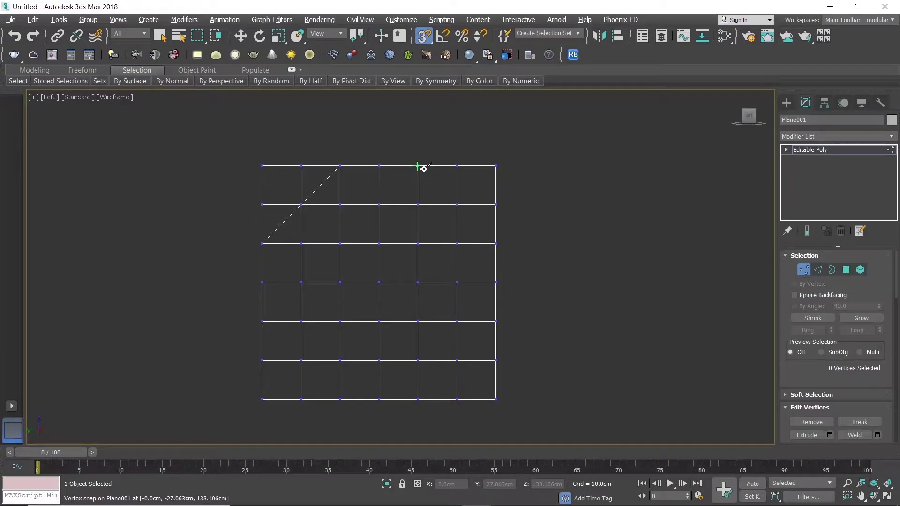
click(496, 243)
right_click(496, 243)
click(496, 321)
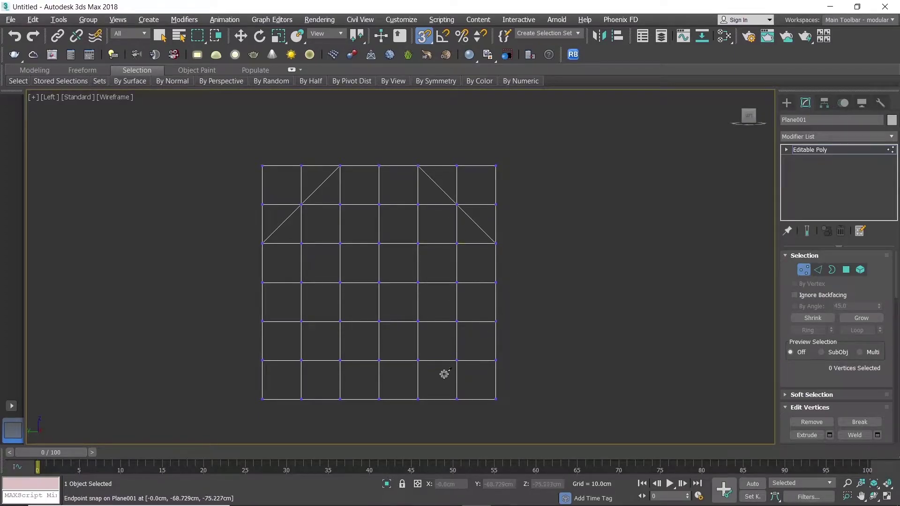
click(418, 398)
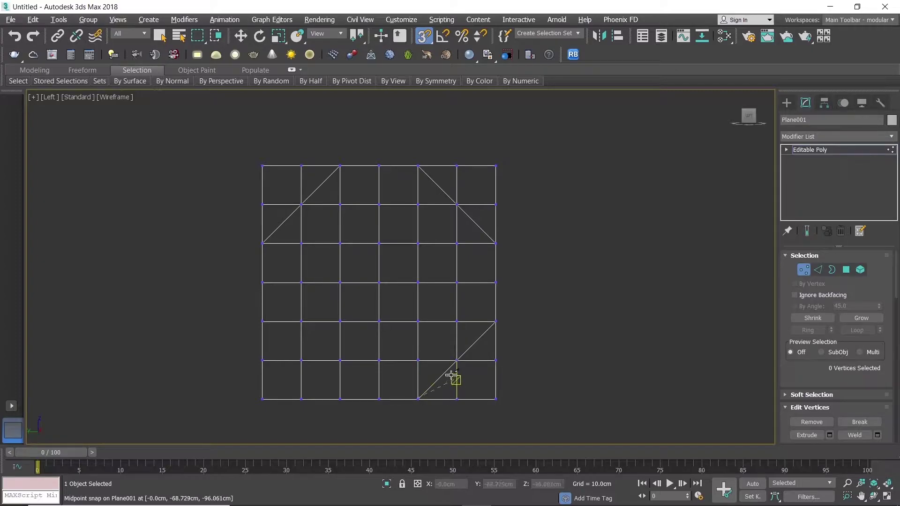
click(339, 398)
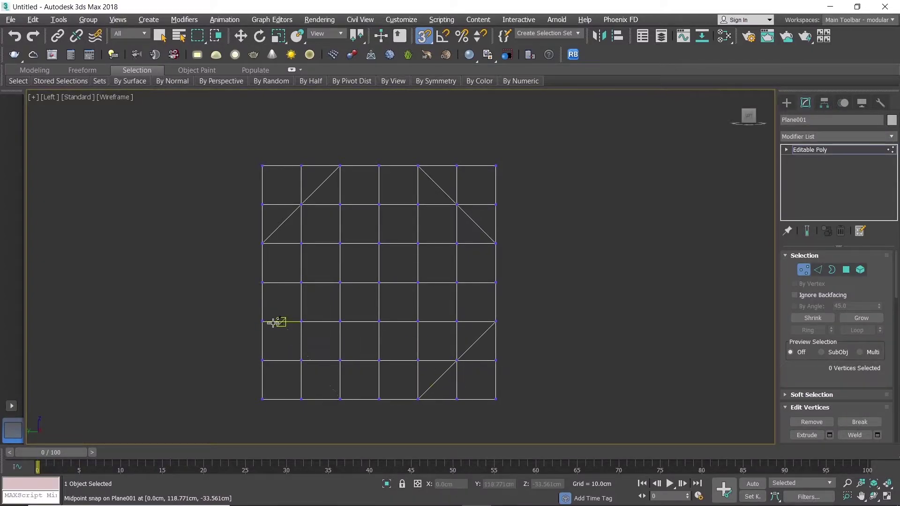
click(262, 321)
right_click(609, 332)
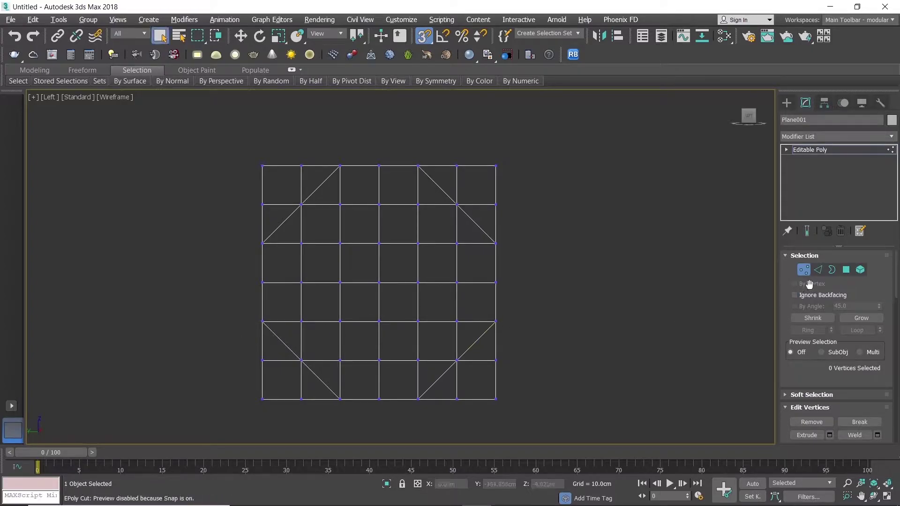
Select the corner squares and triangles in Polygon mode and delete them.
click(847, 270)
mouse_move(515, 411)
mouse_down()
mouse_move(469, 392)
mouse_move(440, 393)
mouse_up()
ctrl+drag(445, 152, 488, 182)
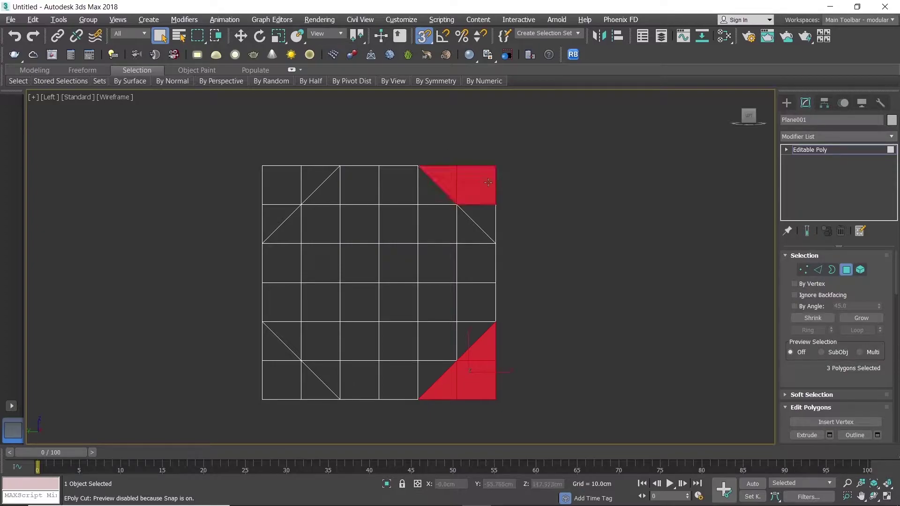
ctrl+drag(493, 215, 492, 217)
ctrl+drag(299, 177, 304, 179)
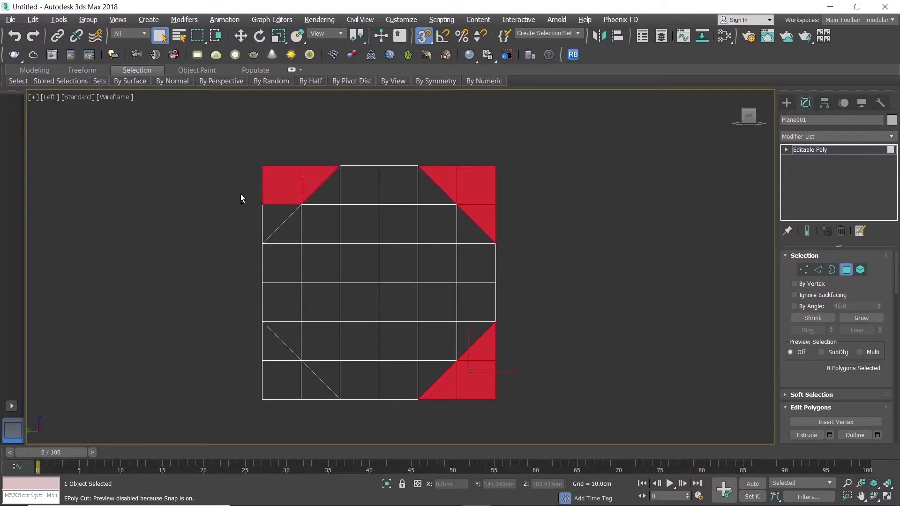
ctrl+drag(261, 361, 288, 427)
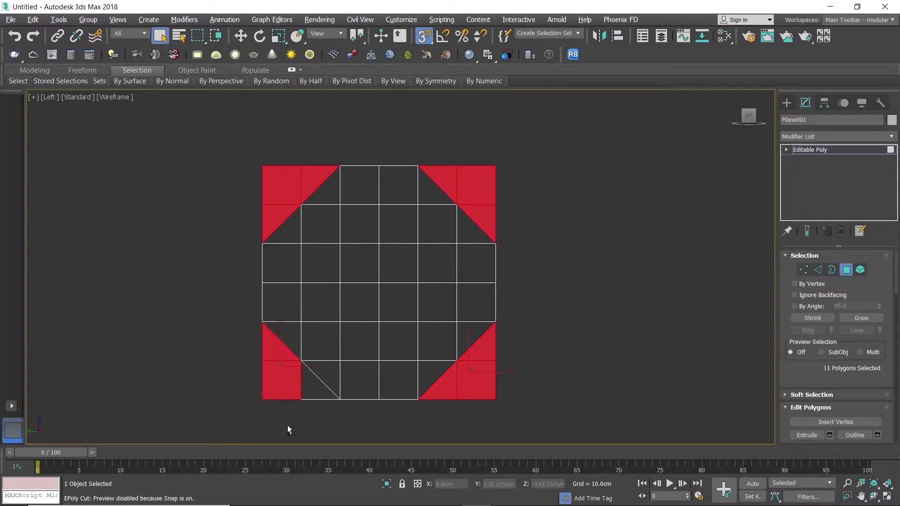
ctrl+drag(296, 393, 296, 393)
key(Delete)
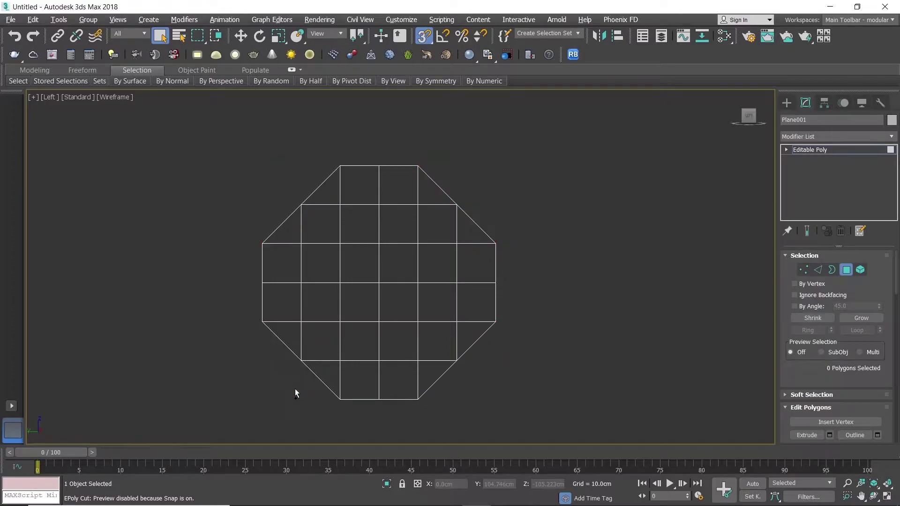
click(845, 275)
key(alt+w)
Maximize the Perspective view and add a Shell modifier to the plane.
click(532, 293)
key(alt+w)
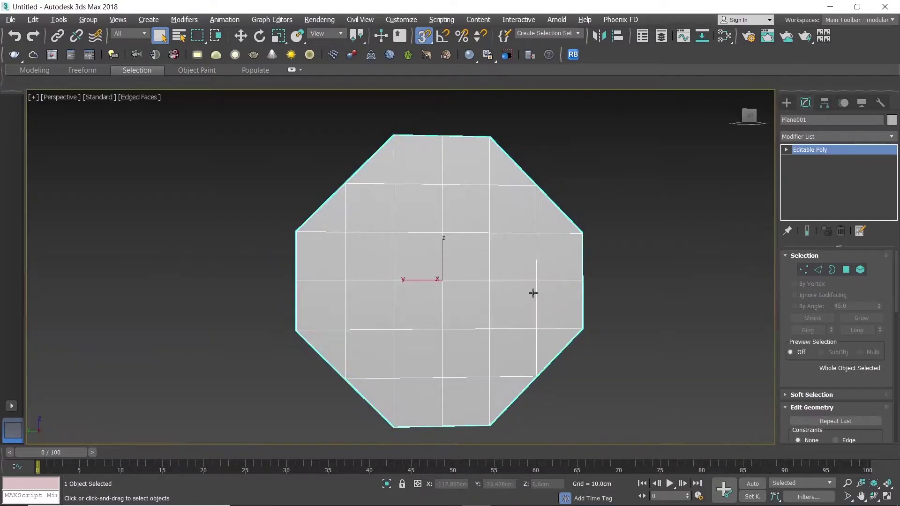
alt+middle_drag(532, 293, 459, 324)
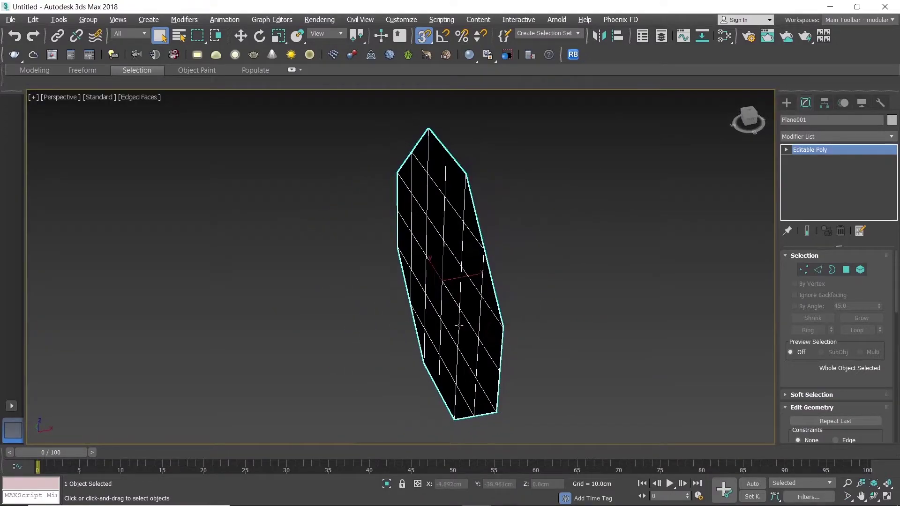
click(890, 137)
key(s)
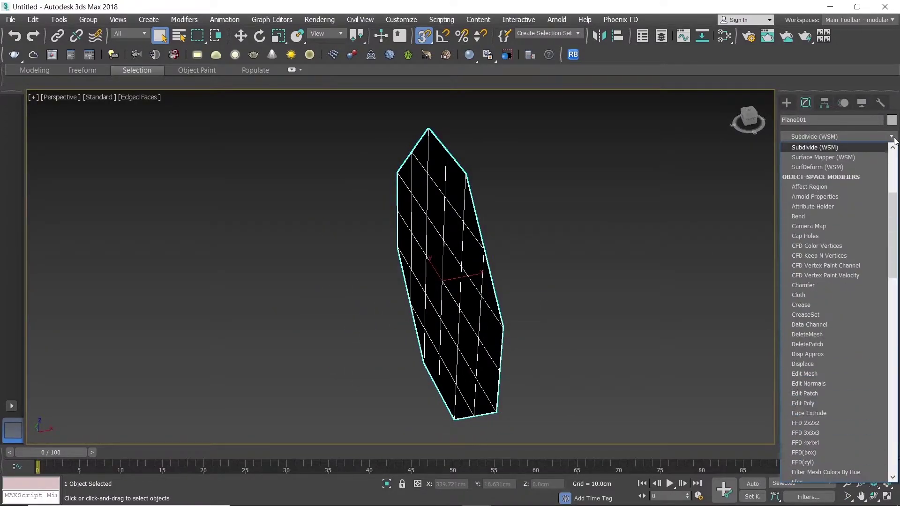
key(s)
key(s)
key(s)
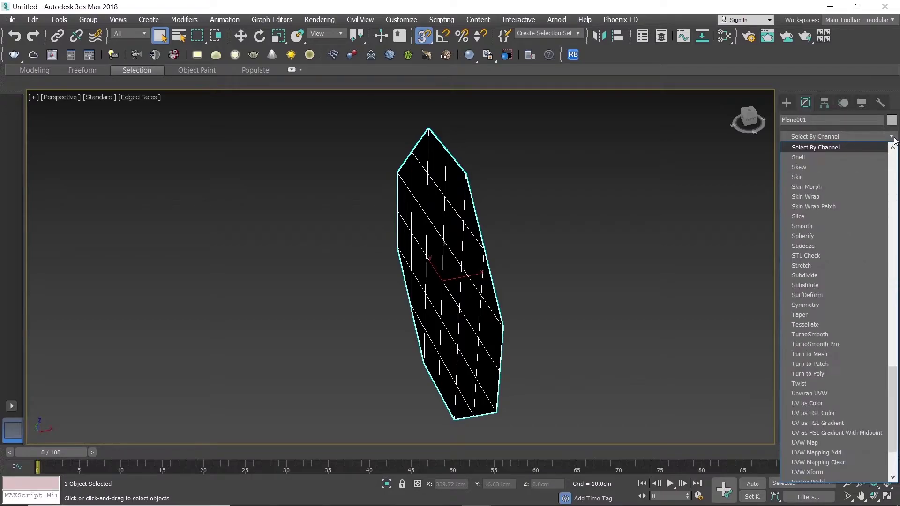
click(814, 156)
Set the Shell's Outer Amount to 6.0cm.
alt+middle_drag(642, 215, 576, 236)
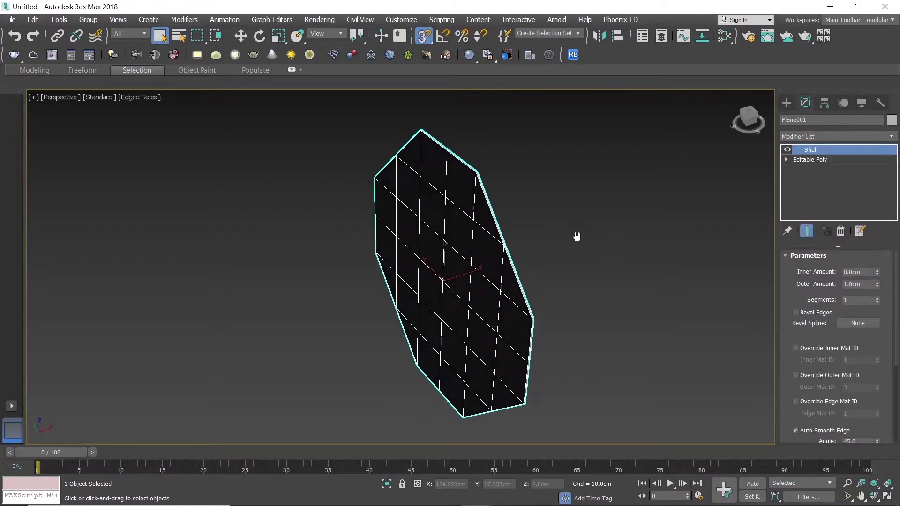
text(5)
key(Return)
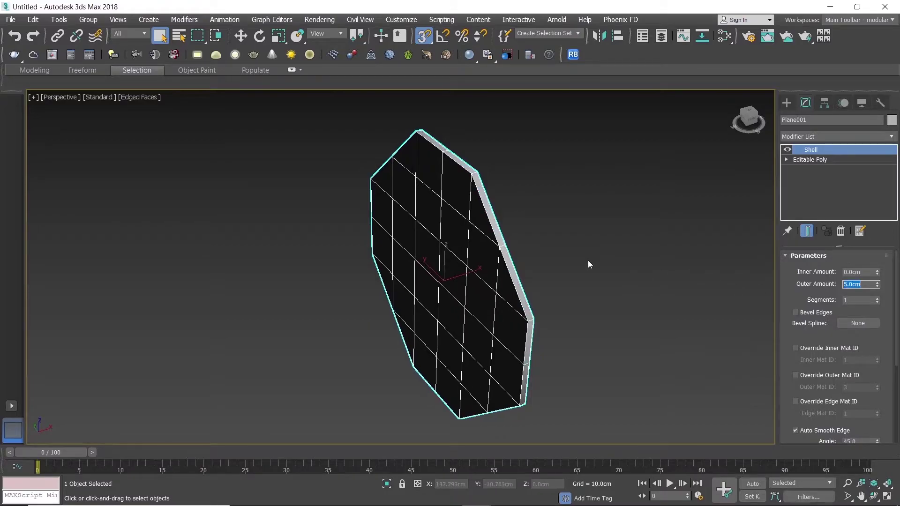
scroll(587, 262, up, 5)
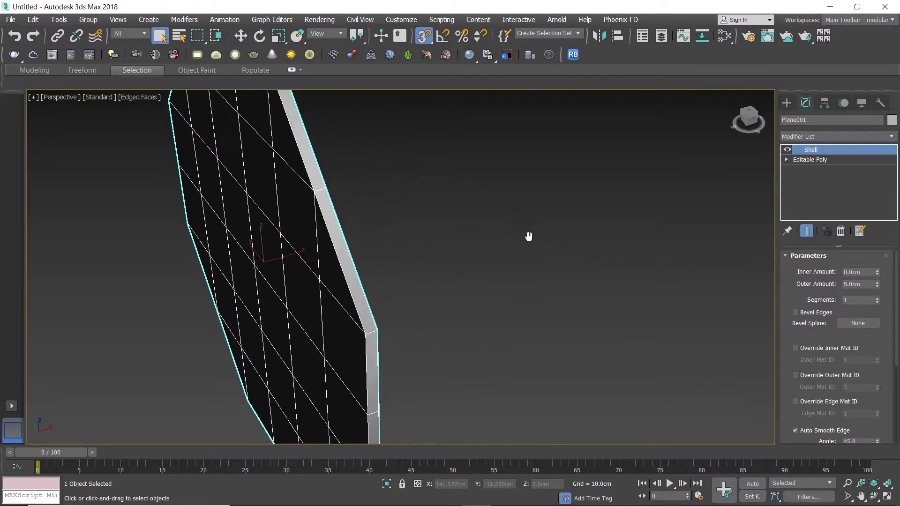
click(858, 283)
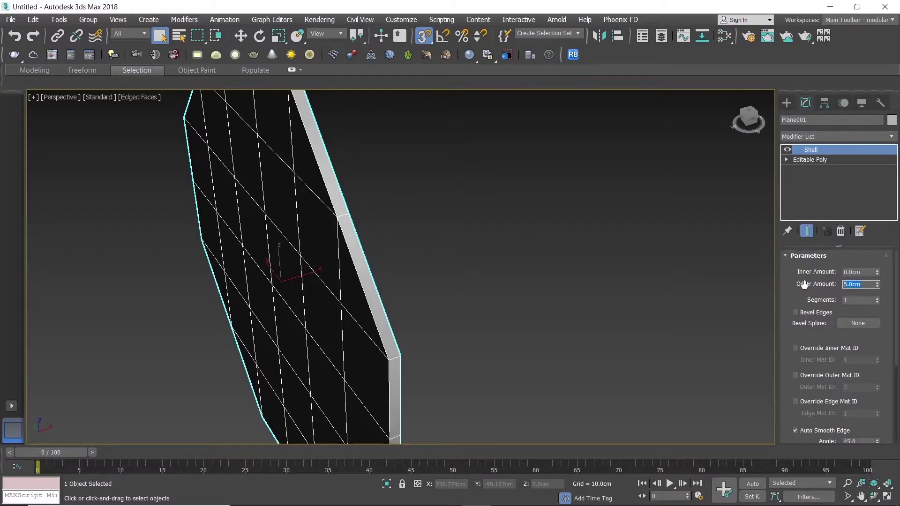
key(Return)
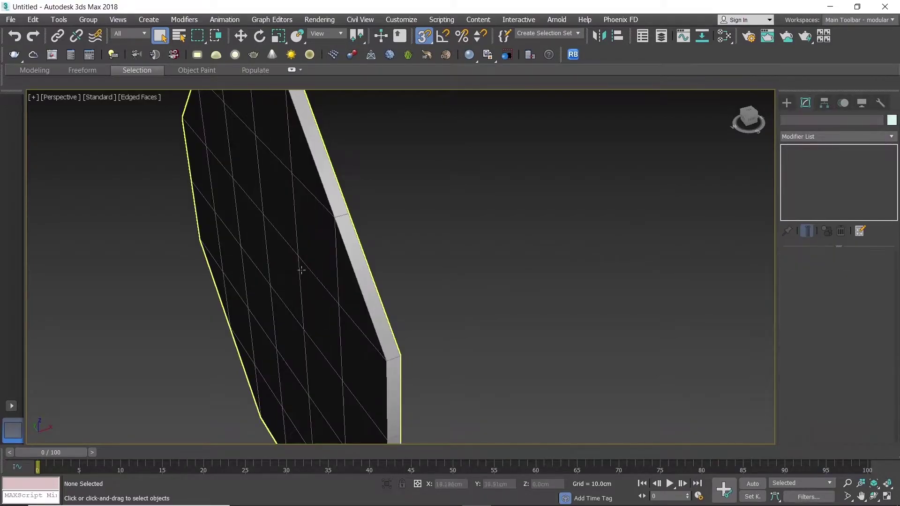
mouse_move(623, 244)
alt+middle_down()
mouse_move(371, 255)
mouse_move(420, 254)
alt+middle_up()
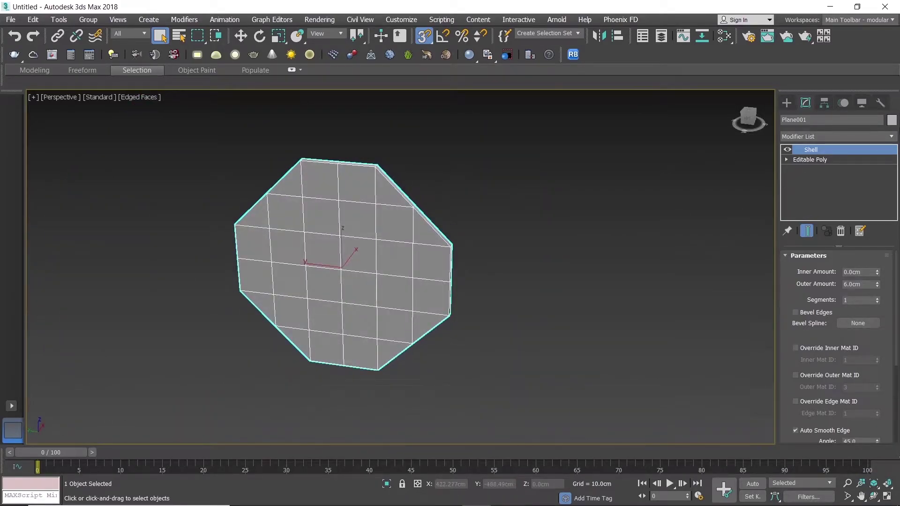
Add an FFD 3x3x3 modifier and edit its Control Points with snapping off.
click(892, 136)
key(f)
key(f)
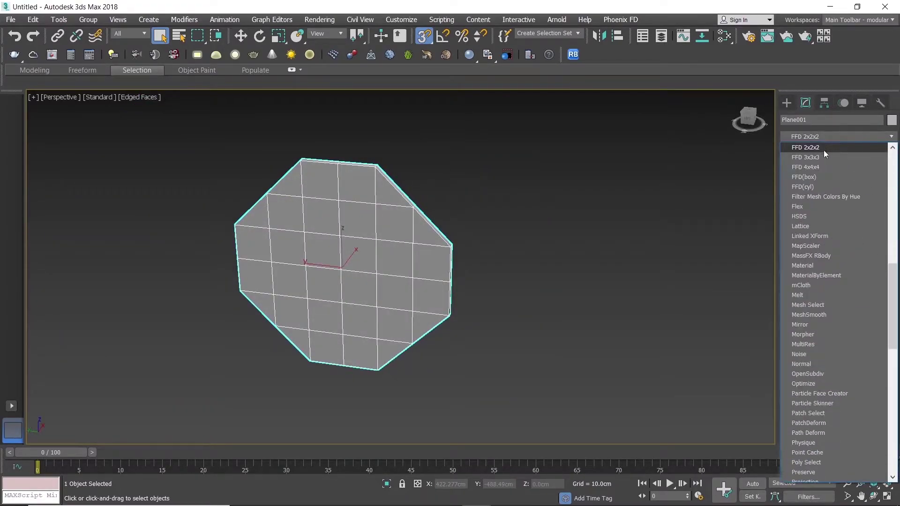
click(817, 159)
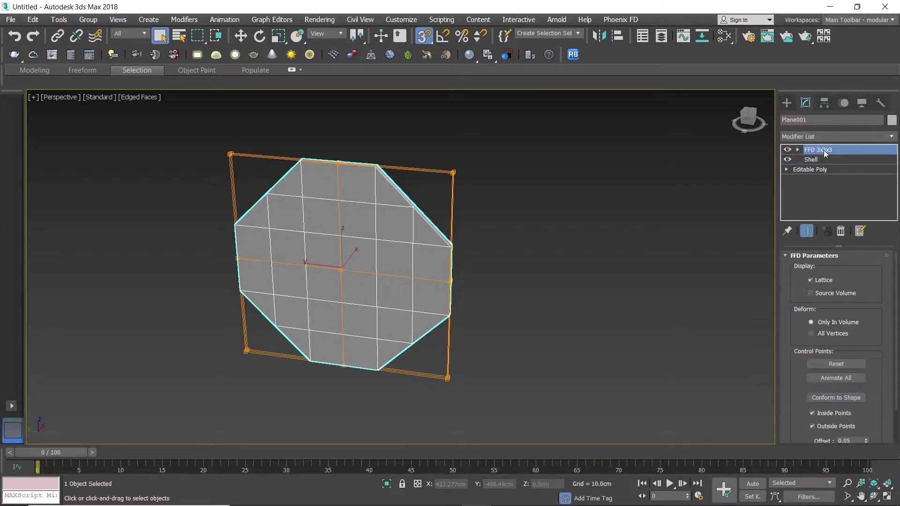
key(alt+c)
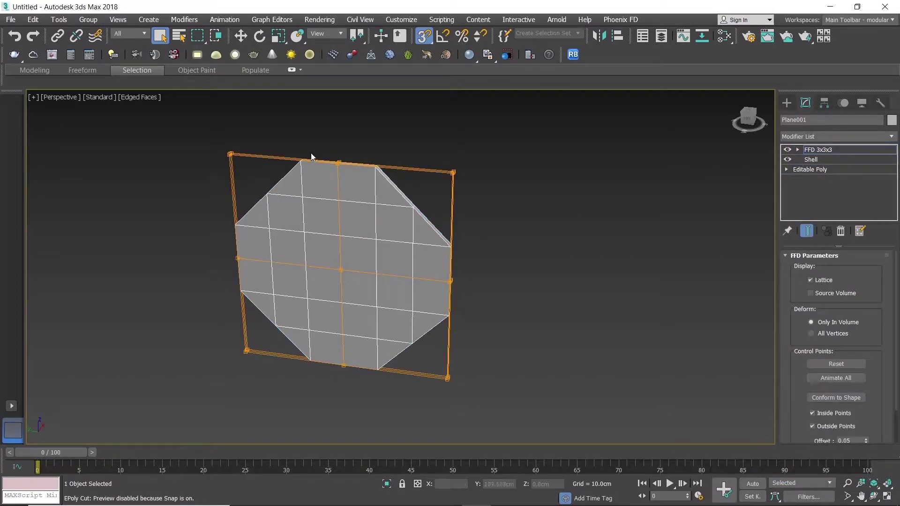
mouse_move(442, 294)
alt+middle_down()
mouse_move(367, 292)
mouse_move(400, 274)
mouse_move(256, 280)
alt+middle_up()
key(w)
key(s)
Move the left lattice control points outward to start curving the panel.
drag(255, 280, 241, 284)
mouse_move(241, 284)
middle_down()
mouse_move(230, 258)
mouse_move(293, 267)
mouse_move(261, 275)
mouse_move(280, 281)
middle_up()
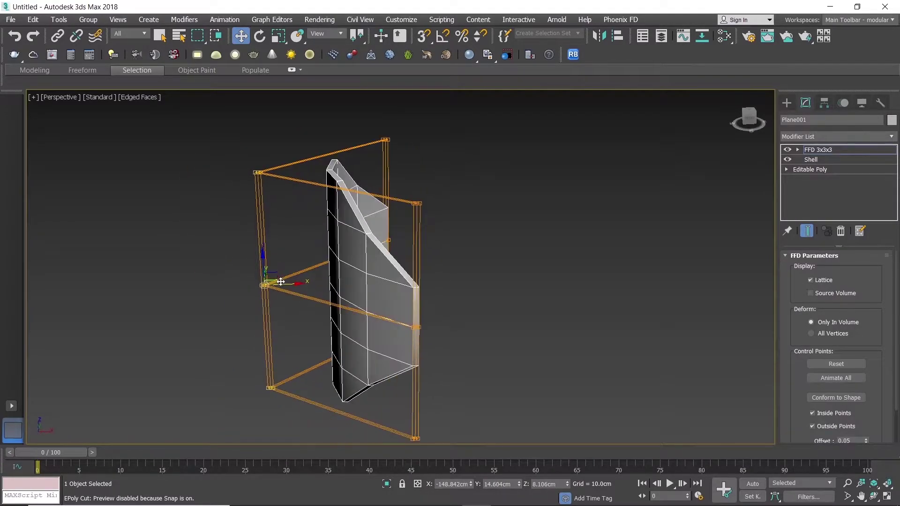
drag(289, 284, 287, 286)
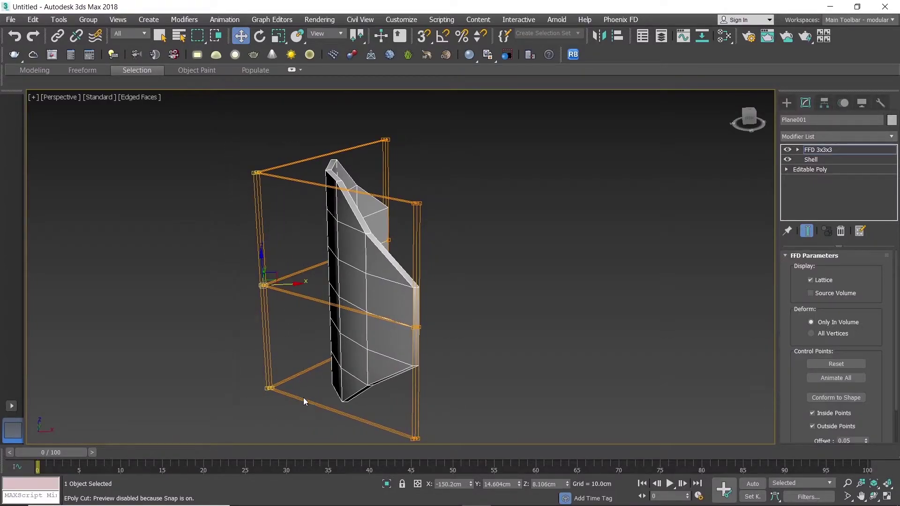
key(e)
key(r)
scroll(263, 256, up, 3)
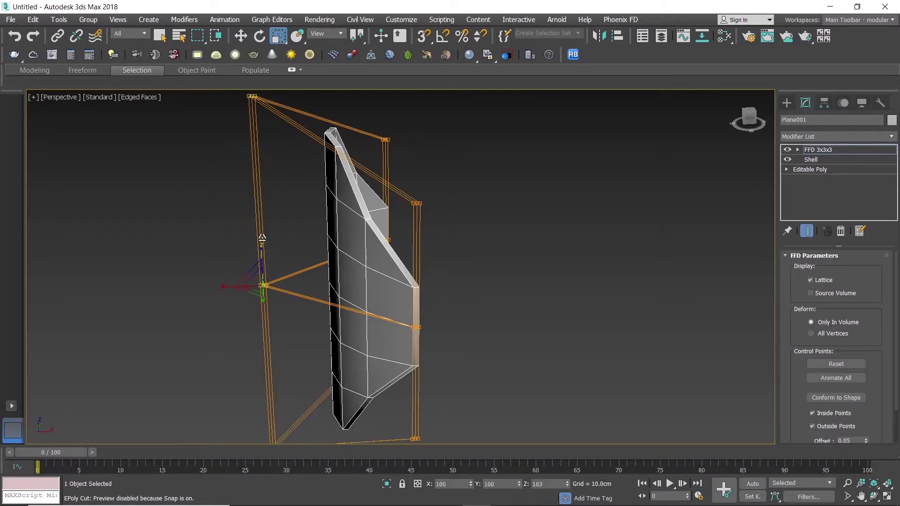
scroll(262, 235, up, 1)
scroll(302, 265, down, 5)
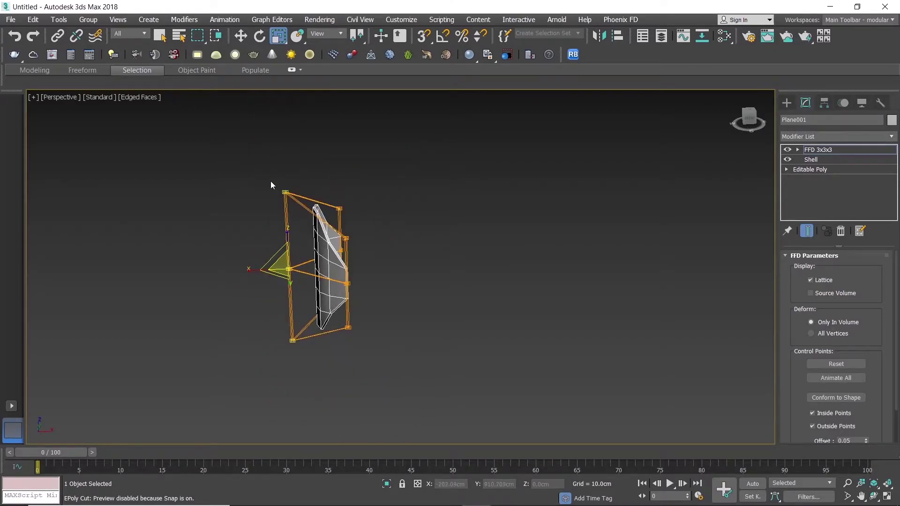
drag(271, 185, 300, 209)
drag(259, 255, 301, 290)
key(w)
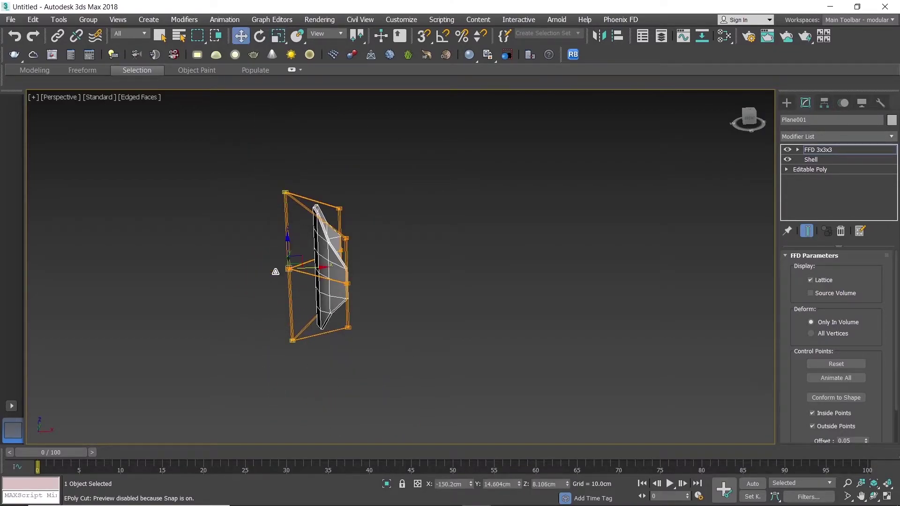
scroll(276, 271, up, 2)
alt+middle_drag(277, 271, 258, 283)
drag(312, 280, 203, 235)
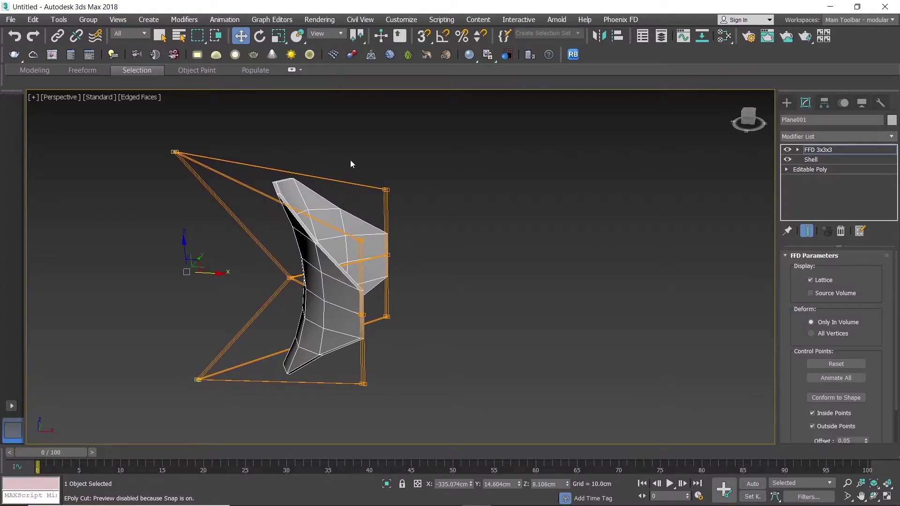
Widen the right-side lattice points and push the middle points to bulge the blade.
drag(438, 407, 438, 406)
alt+middle_drag(399, 322, 332, 317)
key(e)
key(r)
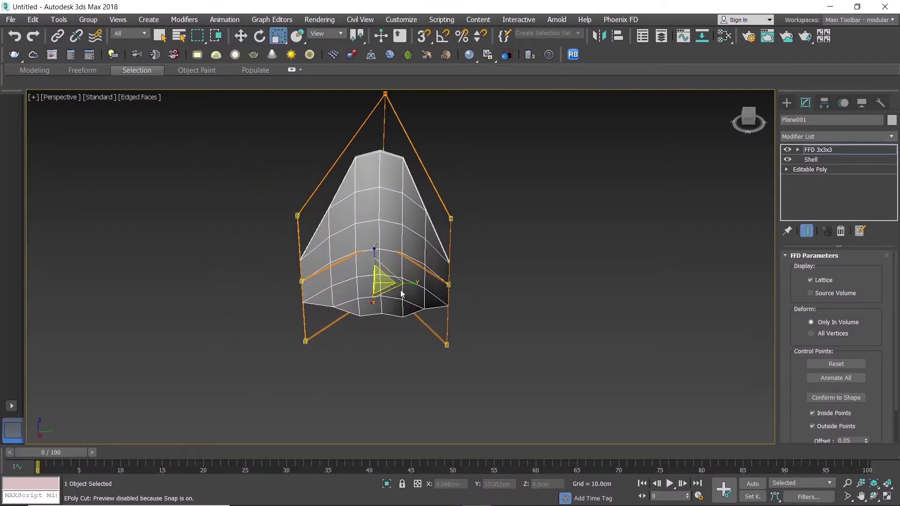
drag(400, 293, 414, 284)
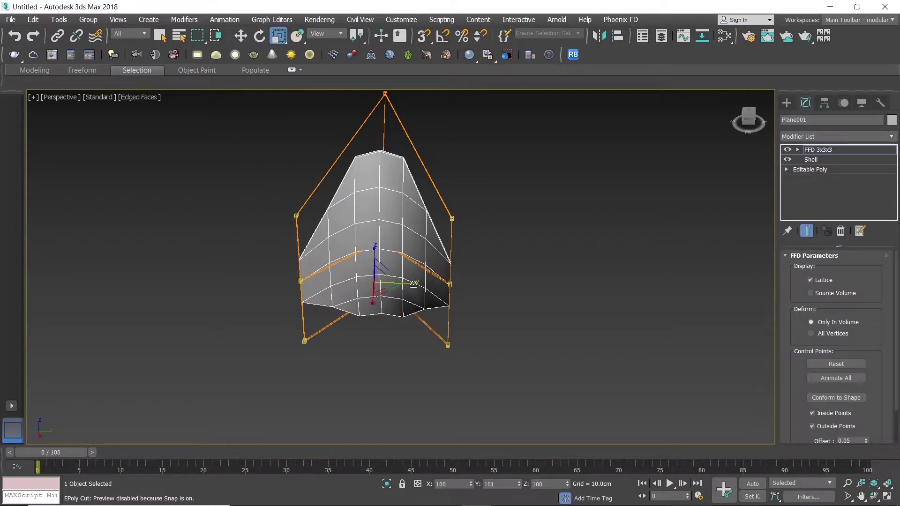
mouse_move(415, 284)
alt+middle_down()
mouse_move(406, 301)
mouse_move(445, 285)
alt+middle_up()
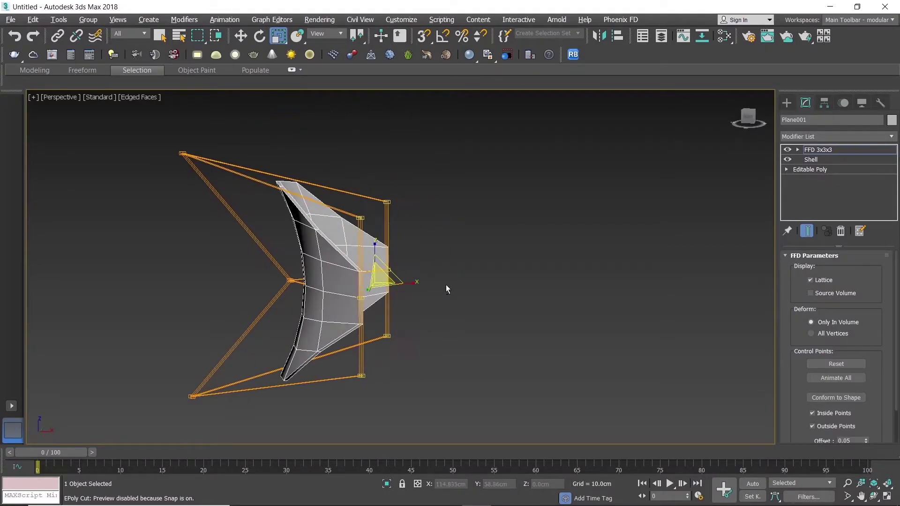
drag(347, 284, 379, 313)
key(w)
alt+middle_drag(414, 289, 383, 305)
drag(394, 292, 446, 319)
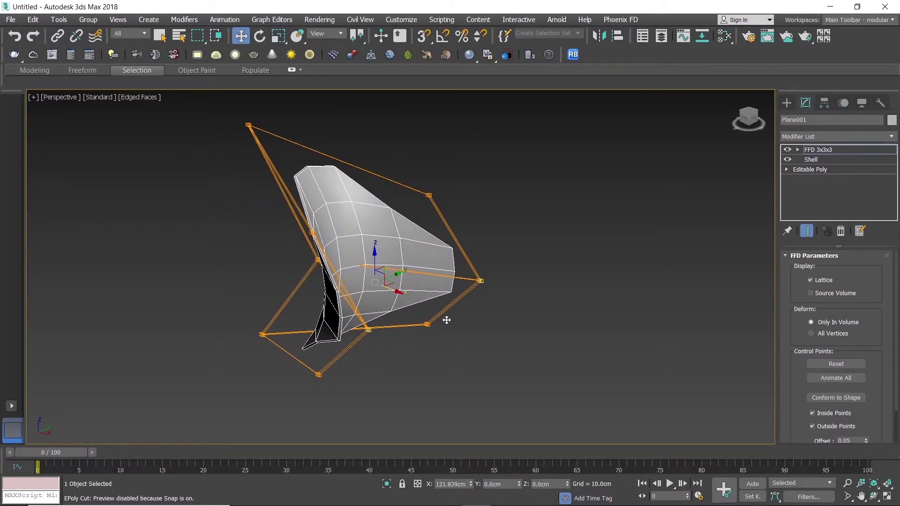
mouse_move(447, 320)
alt+middle_down()
mouse_move(424, 302)
mouse_move(448, 303)
alt+middle_up()
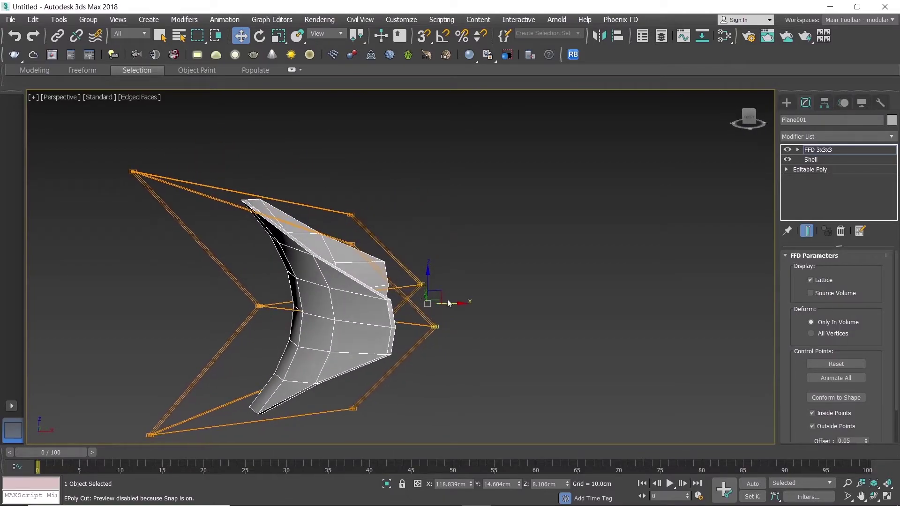
mouse_move(448, 303)
mouse_down()
mouse_move(417, 306)
mouse_move(401, 293)
mouse_up()
Shift the left lattice points right and squeeze them together vertically.
click(151, 175)
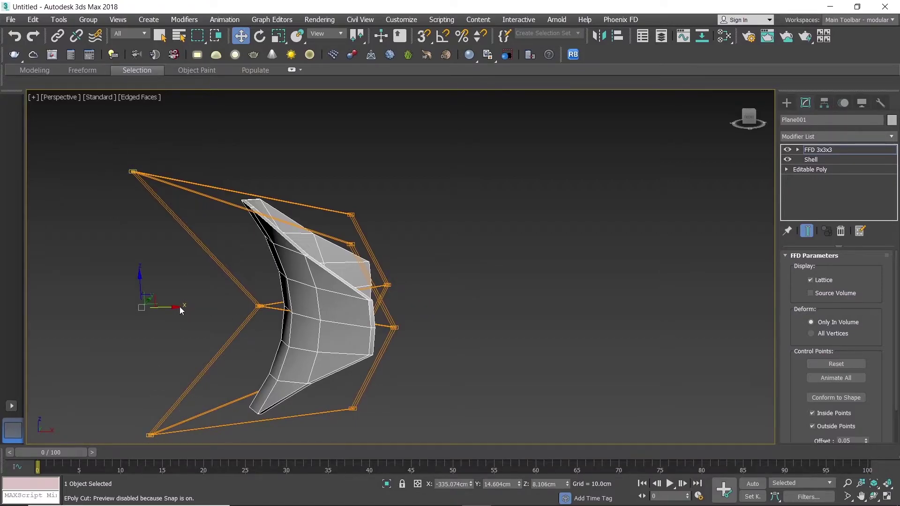
drag(180, 309, 215, 308)
key(e)
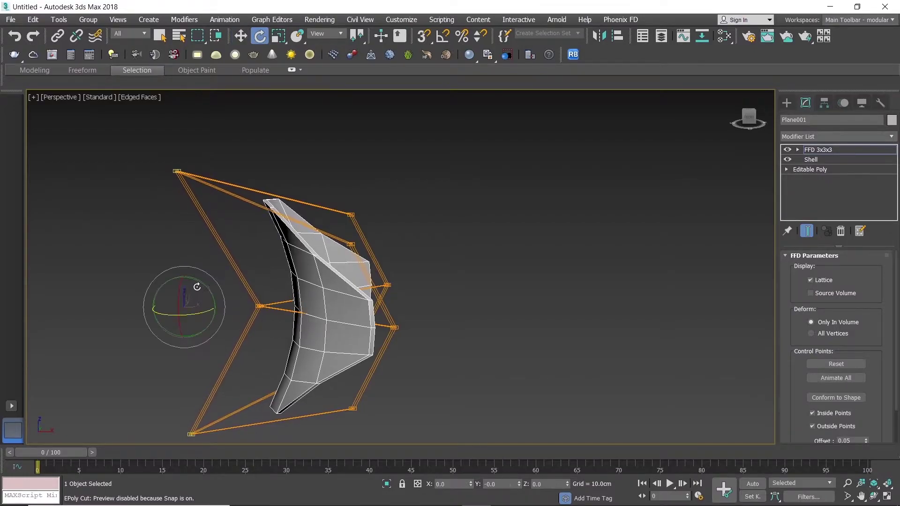
key(r)
drag(181, 273, 186, 270)
mouse_move(421, 243)
alt+middle_down()
mouse_move(425, 266)
mouse_move(311, 275)
mouse_move(591, 212)
alt+middle_up()
Add a TurboSmooth modifier above the FFD 3x3x3.
click(847, 149)
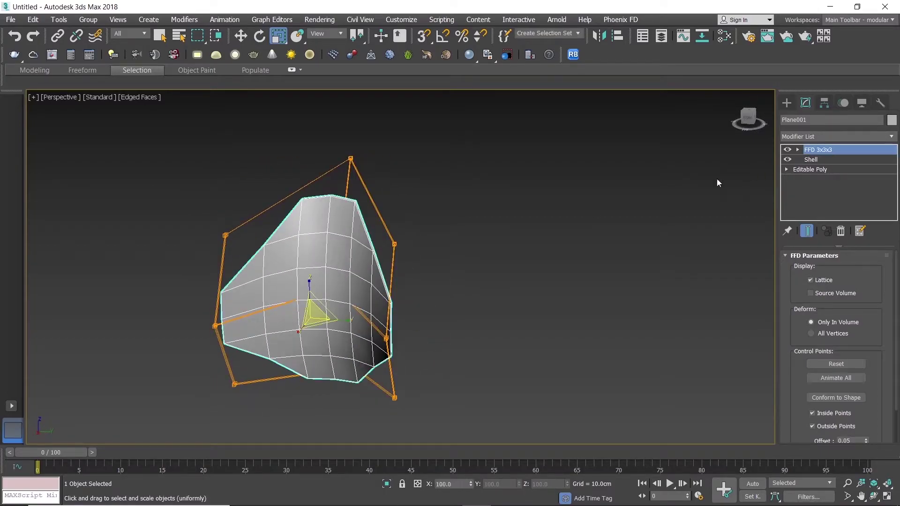
click(530, 235)
click(352, 283)
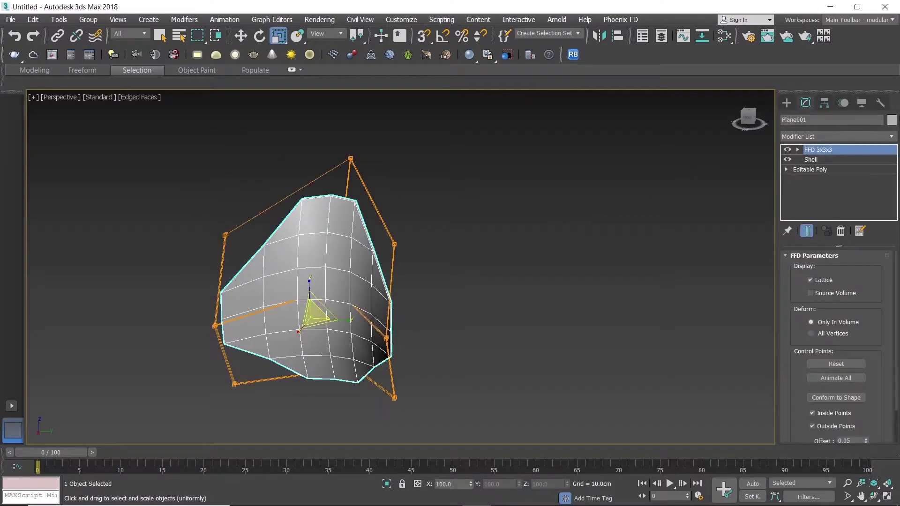
click(894, 135)
key(t)
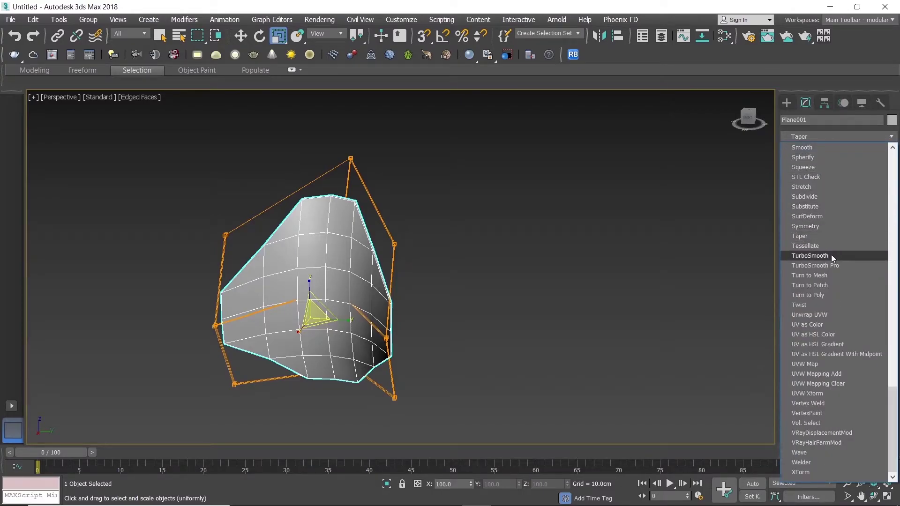
click(831, 255)
Set TurboSmooth to 4 iterations with Isoline Display and hide edged faces.
mouse_move(749, 254)
alt+middle_down()
mouse_move(511, 280)
mouse_move(533, 269)
alt+middle_up()
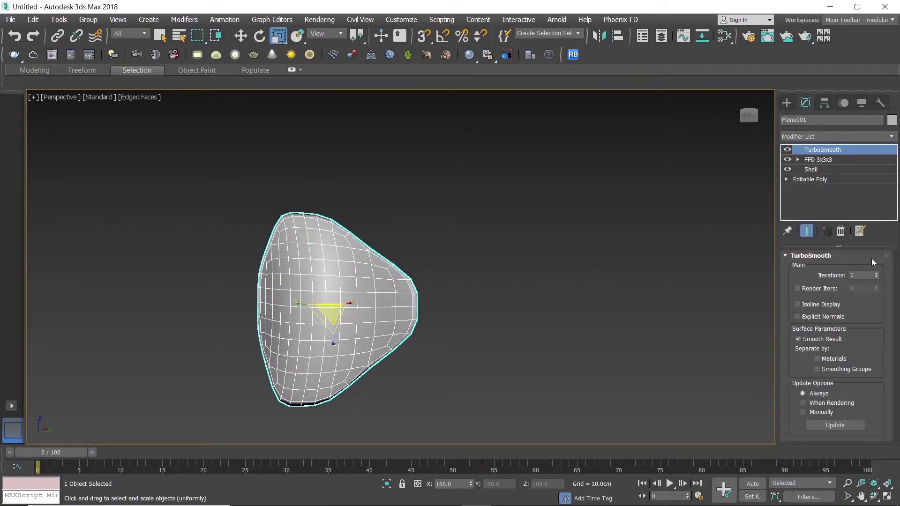
click(876, 274)
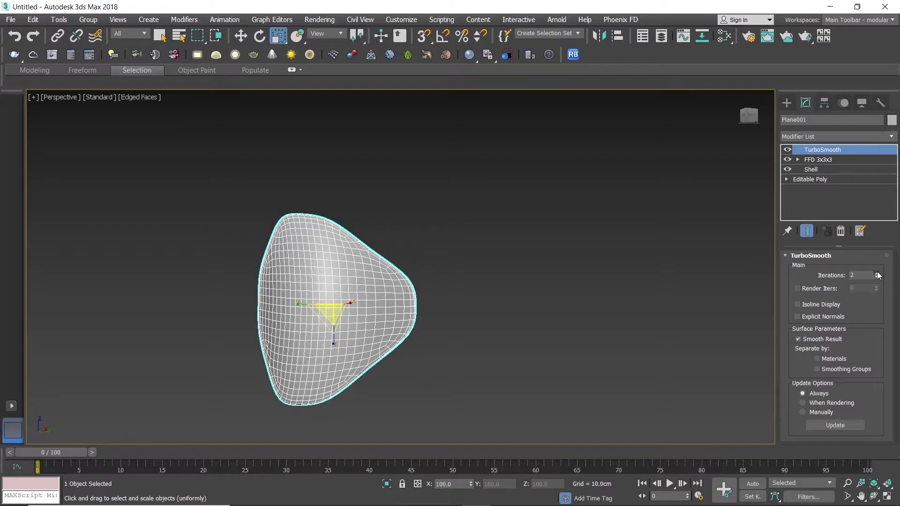
click(876, 274)
click(808, 305)
click(515, 341)
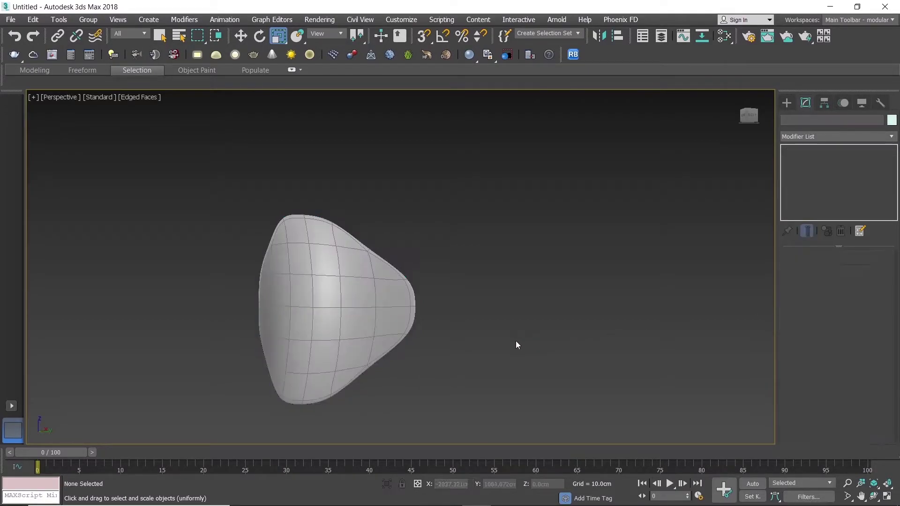
mouse_move(515, 341)
alt+middle_down()
mouse_move(263, 310)
mouse_move(263, 319)
alt+middle_up()
key(F4)
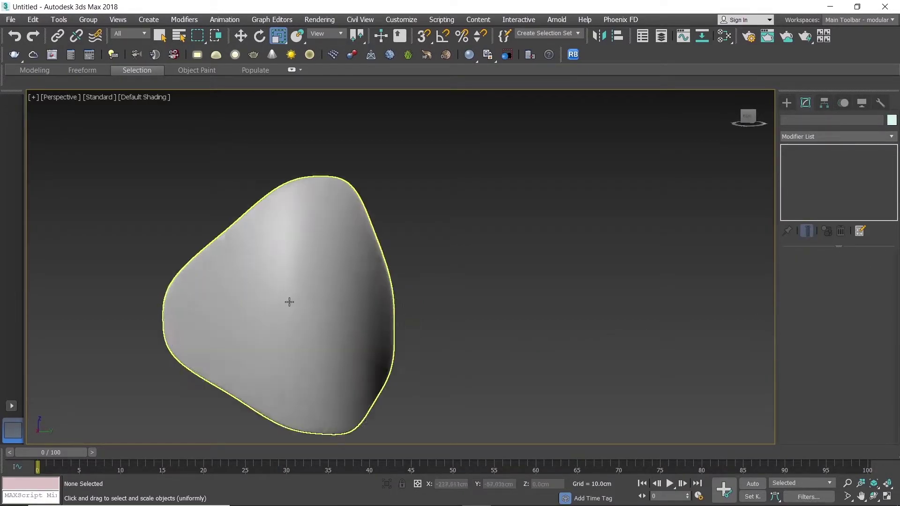
scroll(289, 301, up, 3)
mouse_move(325, 301)
alt+middle_down()
mouse_move(398, 237)
mouse_move(478, 289)
mouse_move(532, 271)
mouse_move(592, 234)
mouse_move(494, 280)
mouse_move(536, 265)
mouse_move(584, 314)
mouse_move(384, 253)
mouse_move(384, 235)
mouse_move(445, 223)
mouse_move(420, 259)
mouse_move(363, 248)
mouse_move(315, 288)
mouse_move(314, 245)
mouse_move(246, 356)
mouse_move(258, 373)
mouse_move(314, 358)
mouse_move(321, 329)
mouse_move(320, 359)
mouse_move(291, 286)
alt+middle_up()
key(alt+w)
key(alt+w)
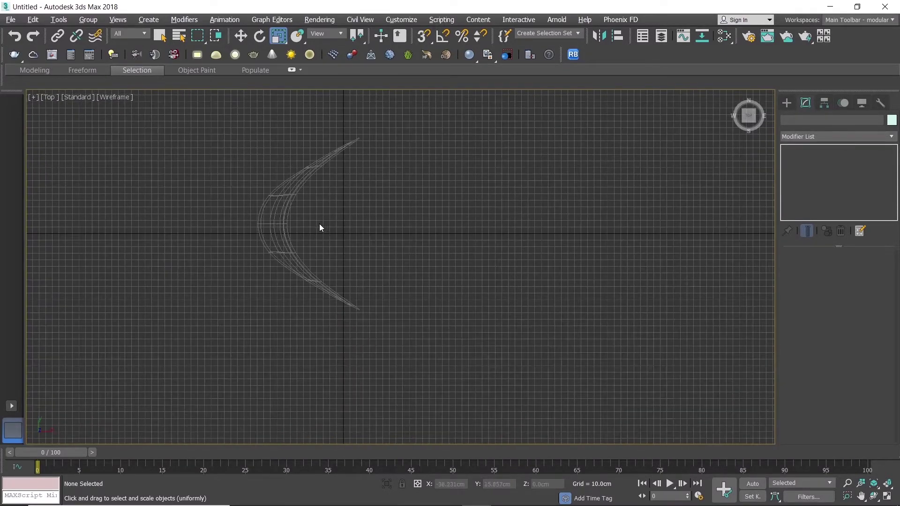
Draw a 500 cm radius guide circle, Circle001, in the Top view.
mouse_move(319, 223)
middle_down()
mouse_move(304, 231)
mouse_move(333, 246)
mouse_move(323, 246)
middle_up()
key(g)
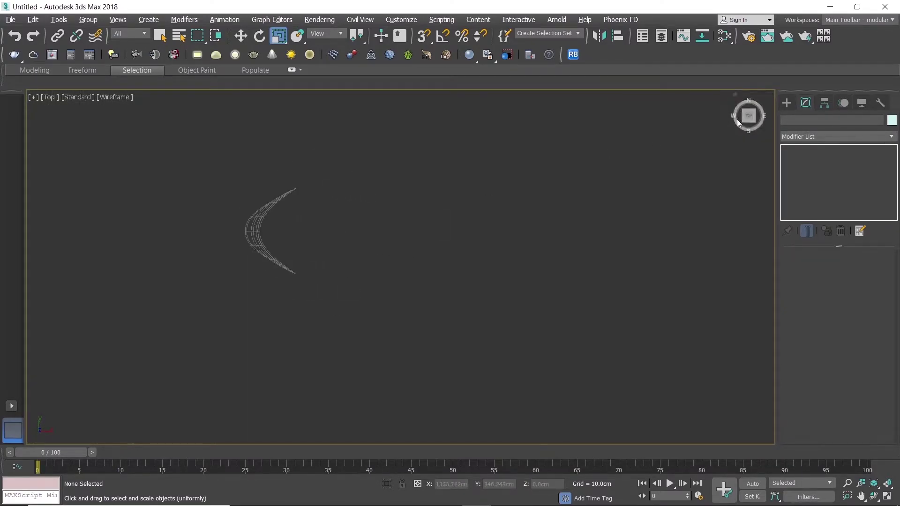
click(786, 102)
click(798, 118)
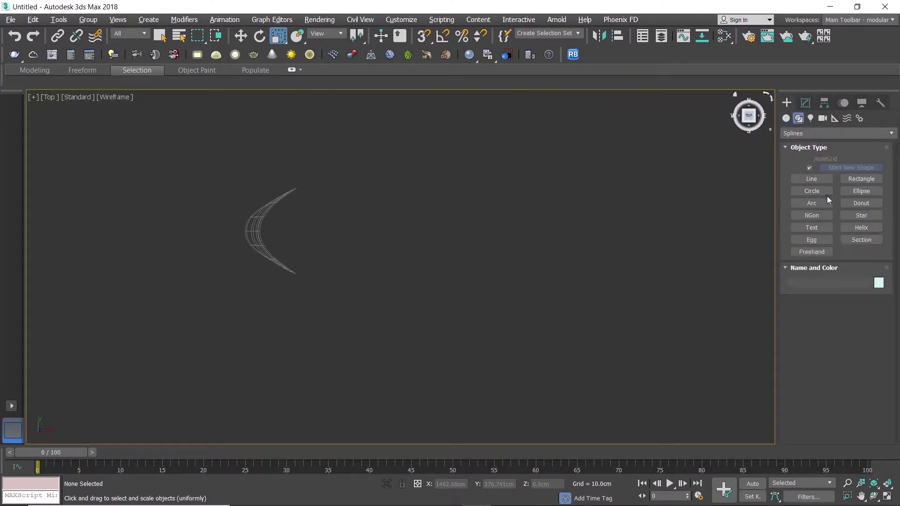
click(811, 191)
middle_drag(548, 304, 459, 271)
click(410, 226)
drag(422, 236, 509, 293)
text(500)
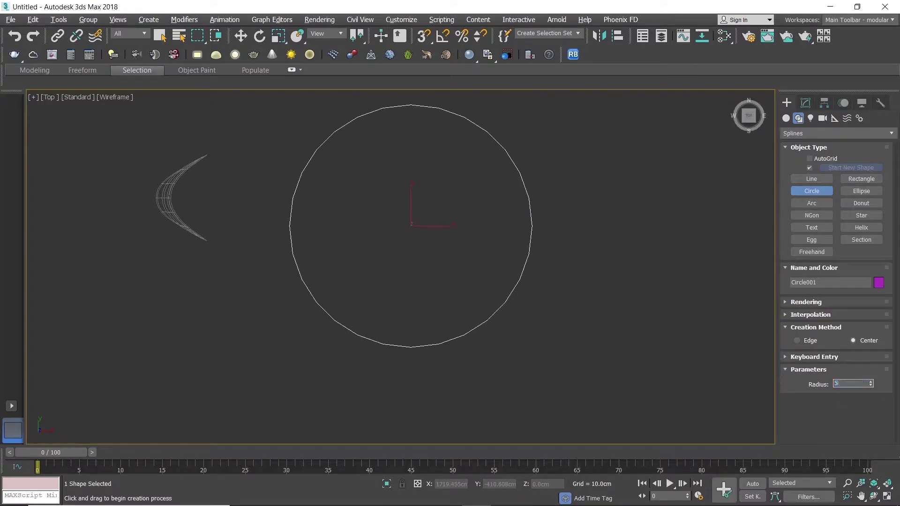
key(Return)
key(r)
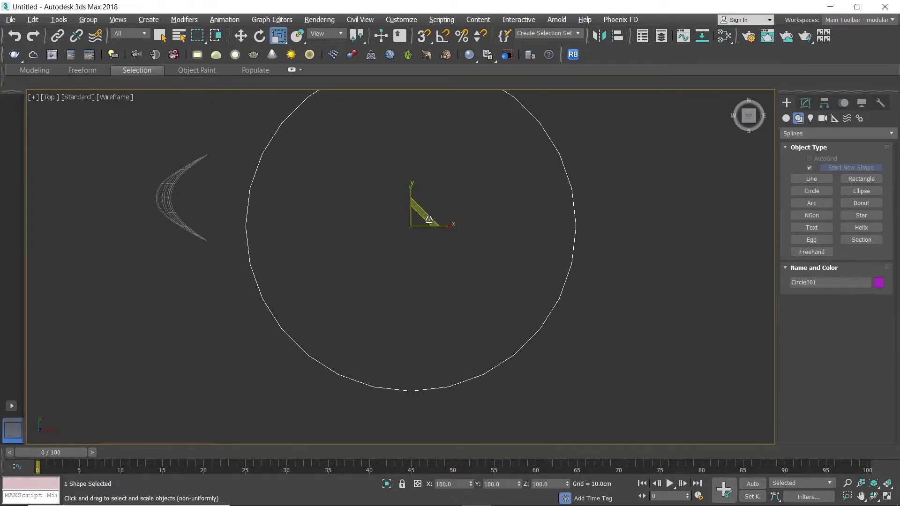
Move the blade onto the top edge of the guide circle.
scroll(421, 281, down, 3)
scroll(281, 262, up, 1)
click(298, 267)
key(w)
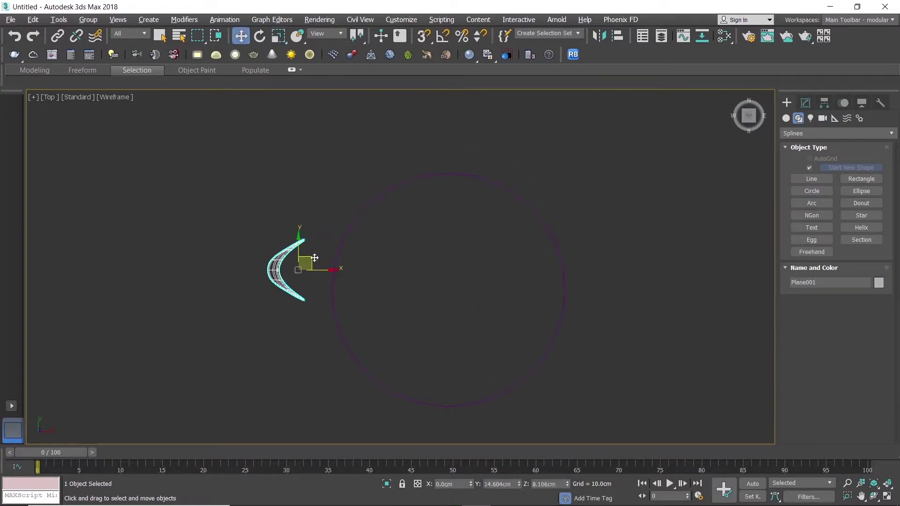
drag(315, 257, 484, 162)
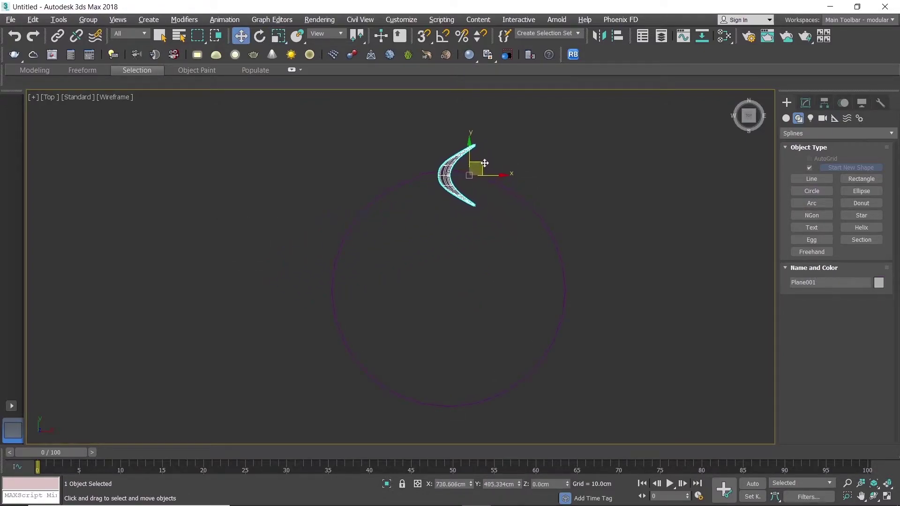
Align the blade's pivot to the circle's centre with Affect Pivot Only.
click(824, 103)
click(829, 178)
click(618, 36)
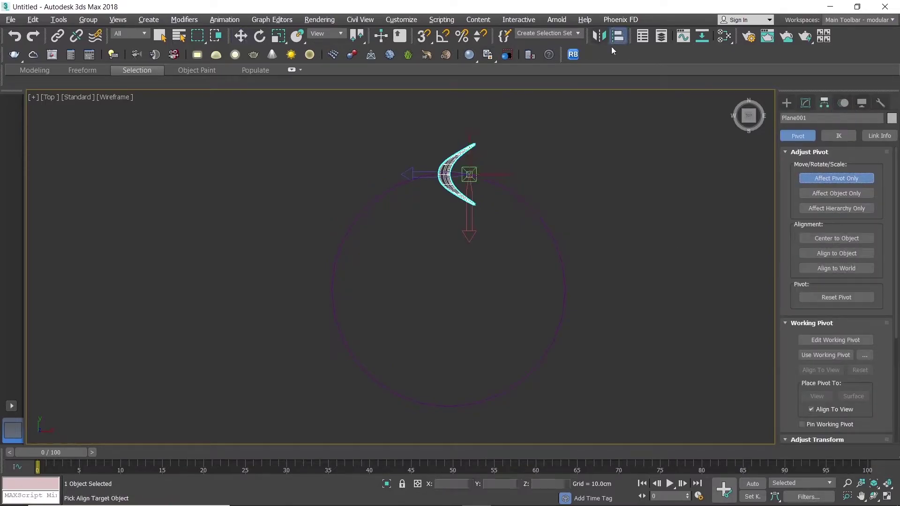
click(548, 226)
click(819, 181)
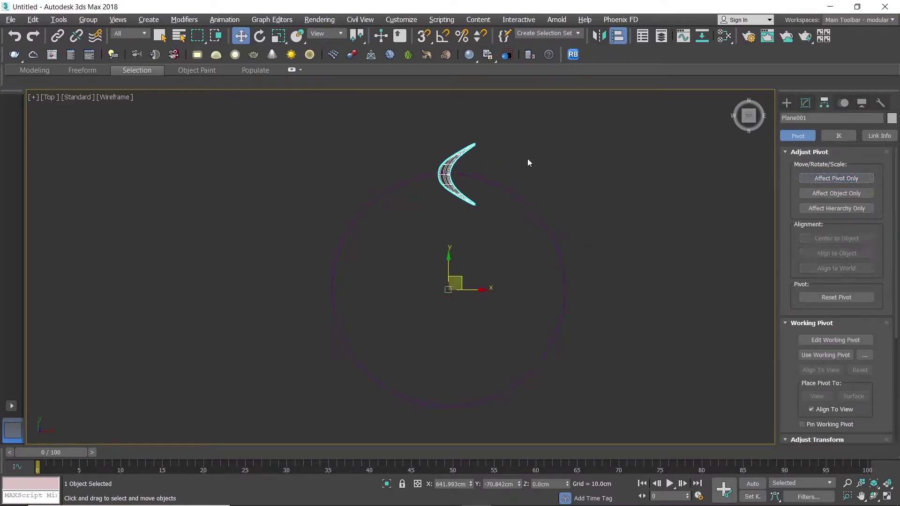
Delete the guide circle Circle001.
right_click(527, 158)
click(502, 153)
click(555, 177)
click(534, 211)
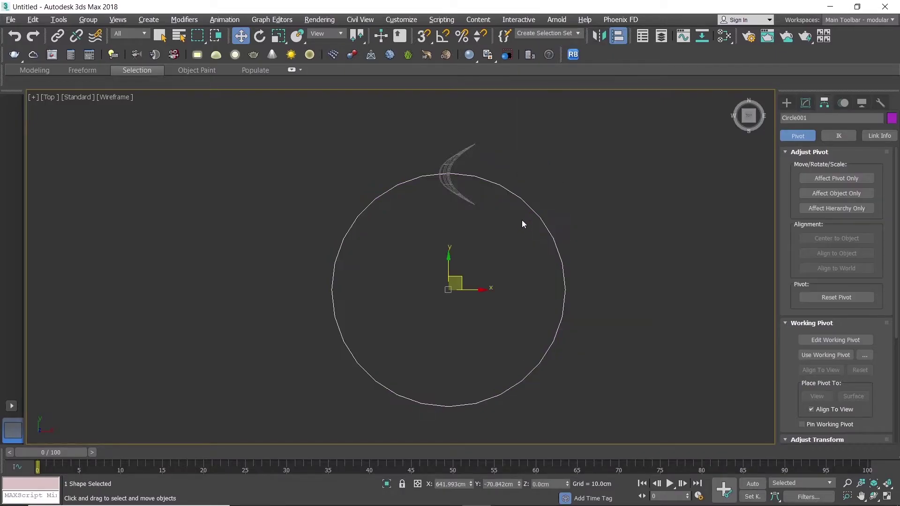
key(Delete)
Test-spin the blade around its new pivot, undo it, and enable Angle Snap.
click(457, 184)
key(e)
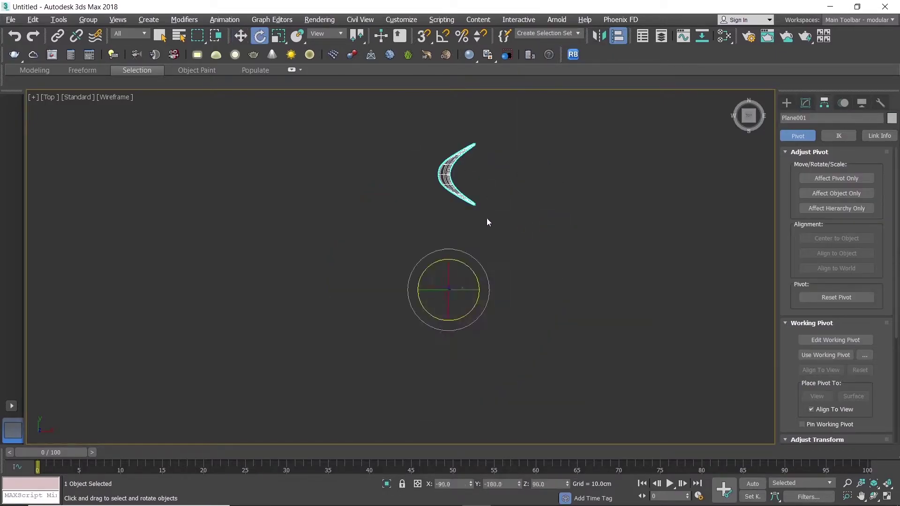
drag(473, 274, 481, 282)
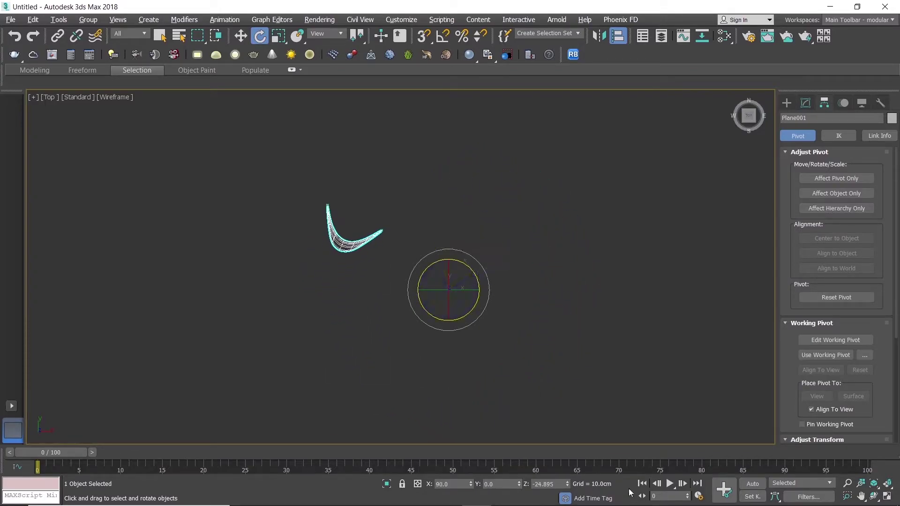
key(ctrl+z)
key(s)
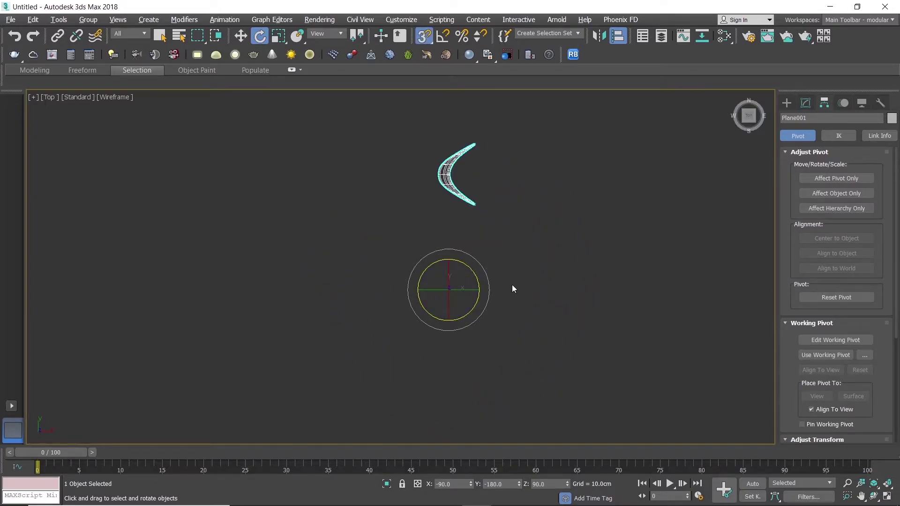
key(s)
key(a)
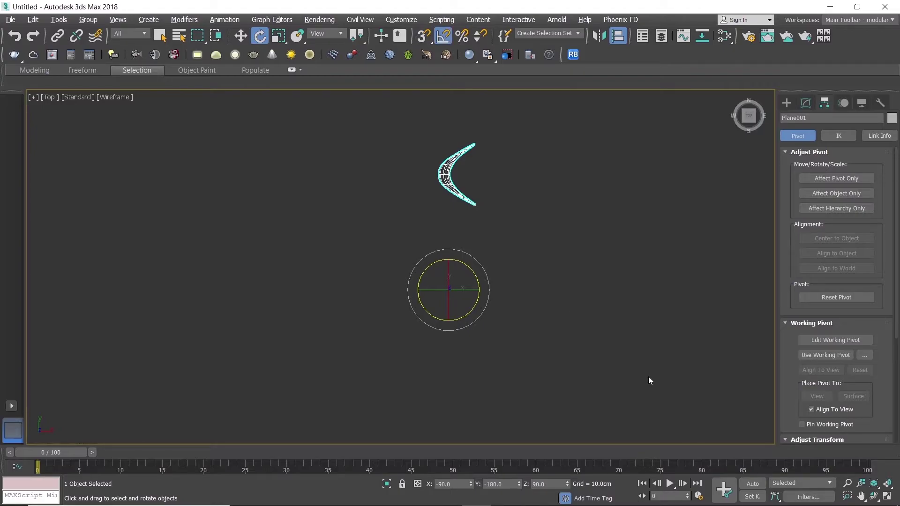
middle_drag(602, 293, 583, 274)
Auto-key a -350° blade rotation at frame 100, then scrub to preview the spin.
click(752, 483)
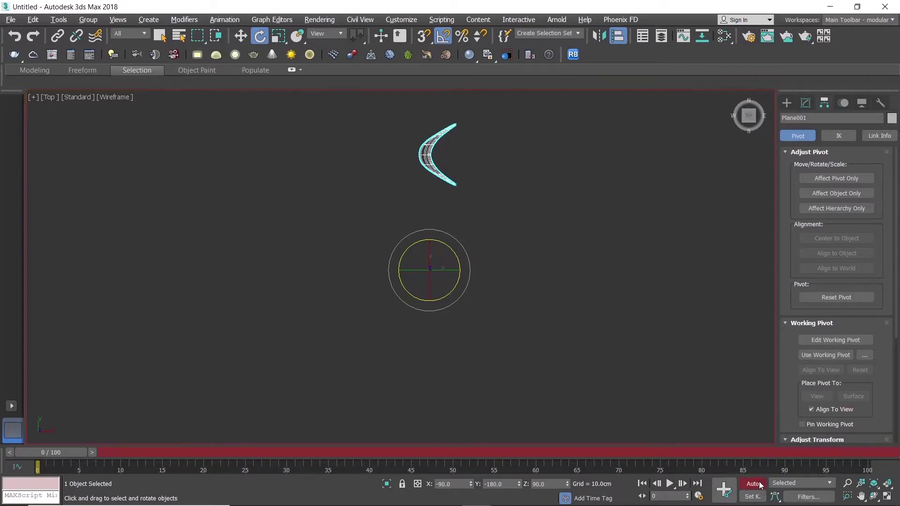
drag(41, 453, 883, 415)
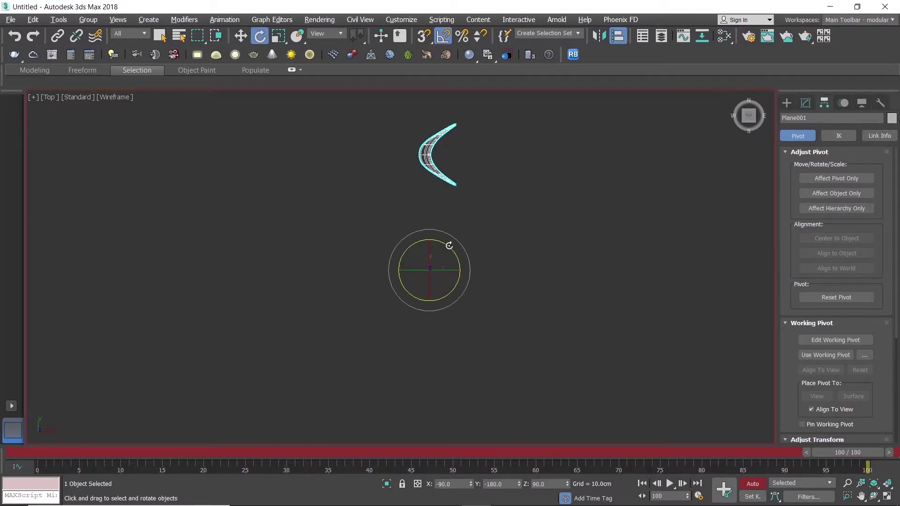
drag(449, 246, 579, 349)
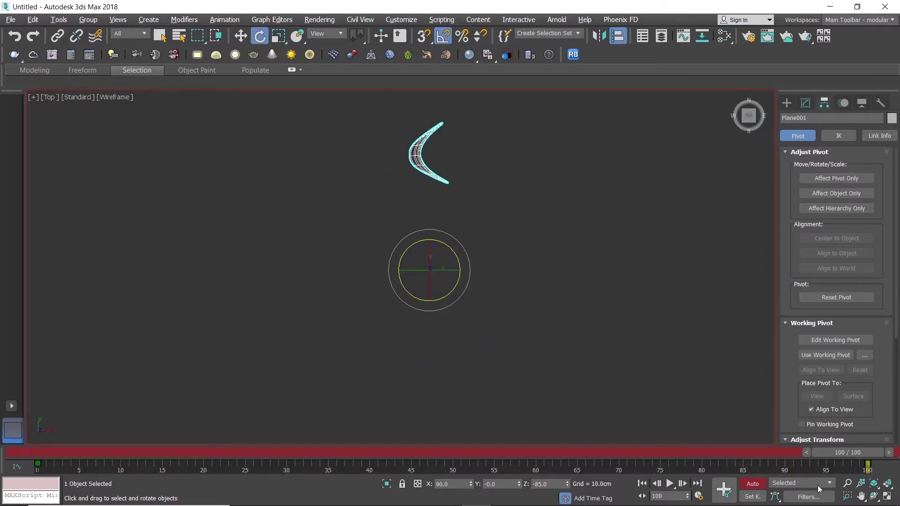
click(753, 485)
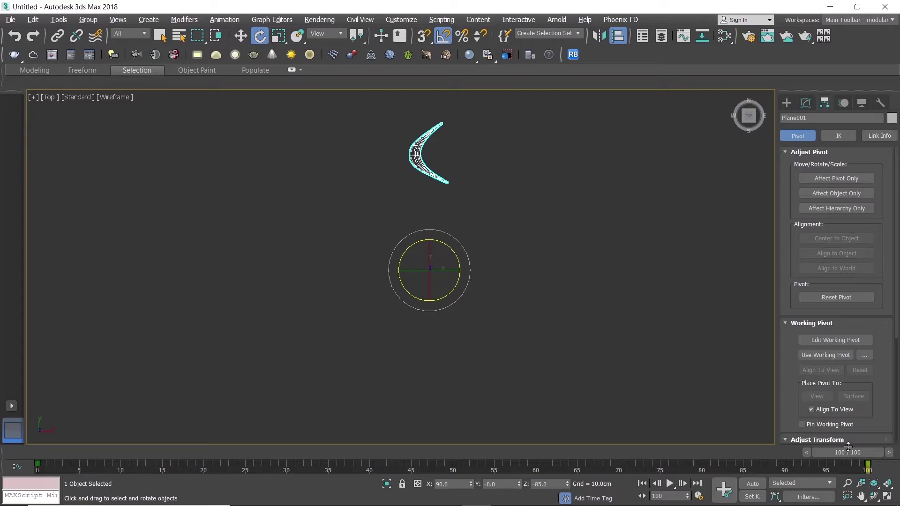
mouse_move(847, 447)
mouse_down()
mouse_move(85, 423)
mouse_move(240, 435)
mouse_move(808, 434)
mouse_move(4, 436)
mouse_up()
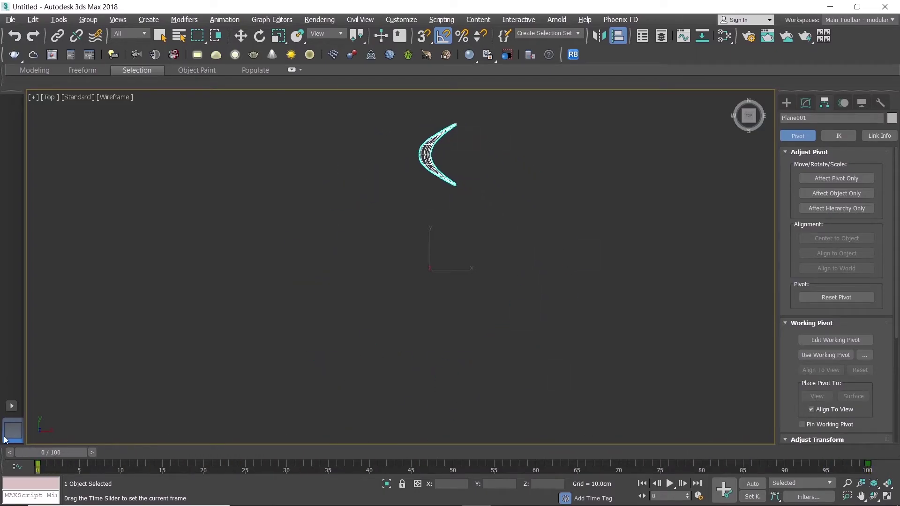
key(e)
key(alt+w)
Maximize the Perspective view and scrub the timeline to preview the blade's motion.
right_click(537, 286)
key(alt+w)
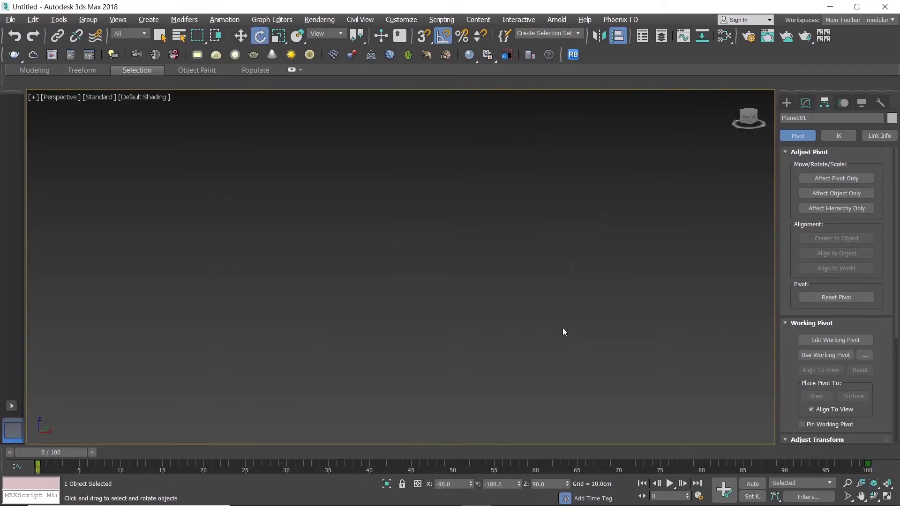
click(804, 102)
scroll(538, 192, down, 3)
scroll(538, 192, down, 3)
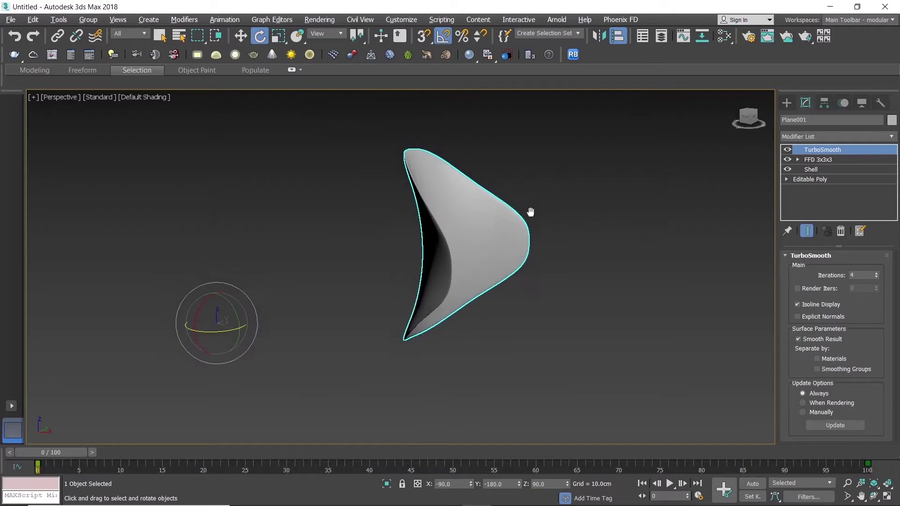
scroll(528, 208, down, 2)
middle_drag(460, 214, 467, 249)
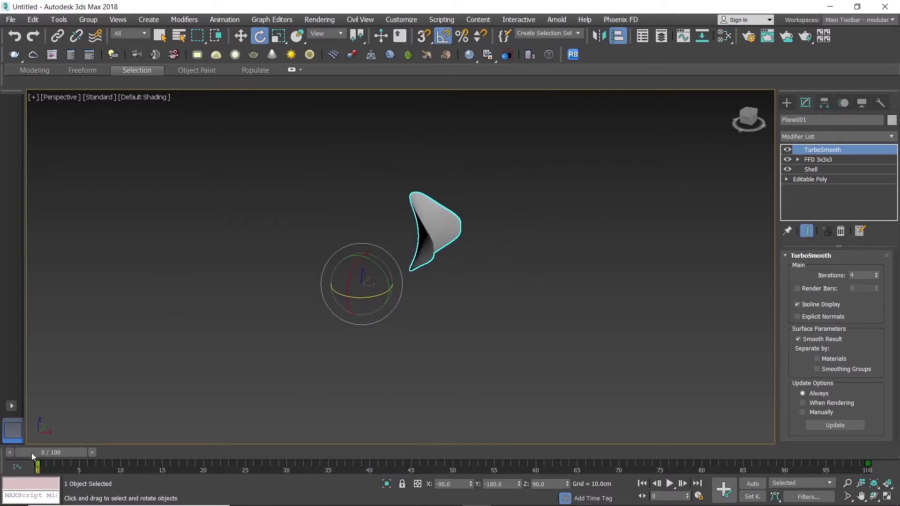
mouse_move(32, 453)
mouse_down()
mouse_move(426, 451)
mouse_move(780, 408)
mouse_move(229, 420)
mouse_move(1, 438)
mouse_move(863, 427)
mouse_move(347, 430)
mouse_up()
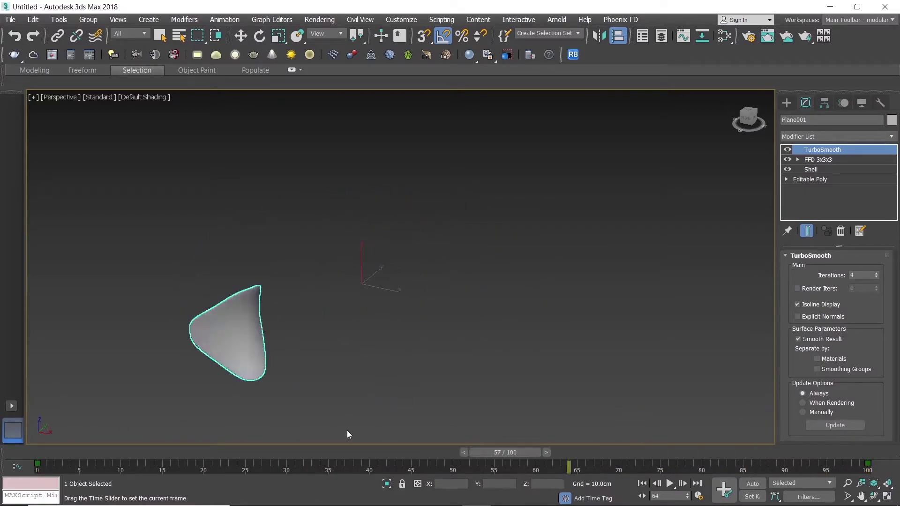
Turn on Auto Key at frame 100 and select the blade's FFD 3x3x3 modifier.
key(e)
key(Home)
click(750, 480)
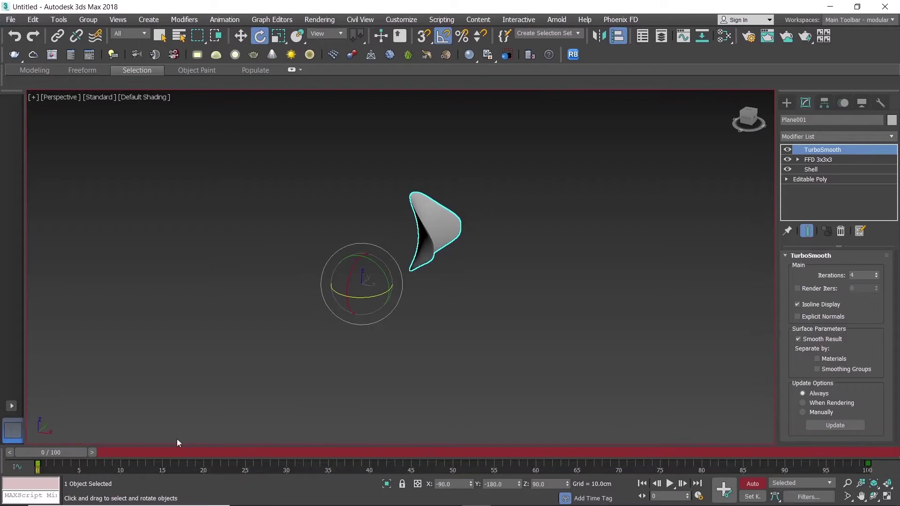
drag(34, 451, 873, 390)
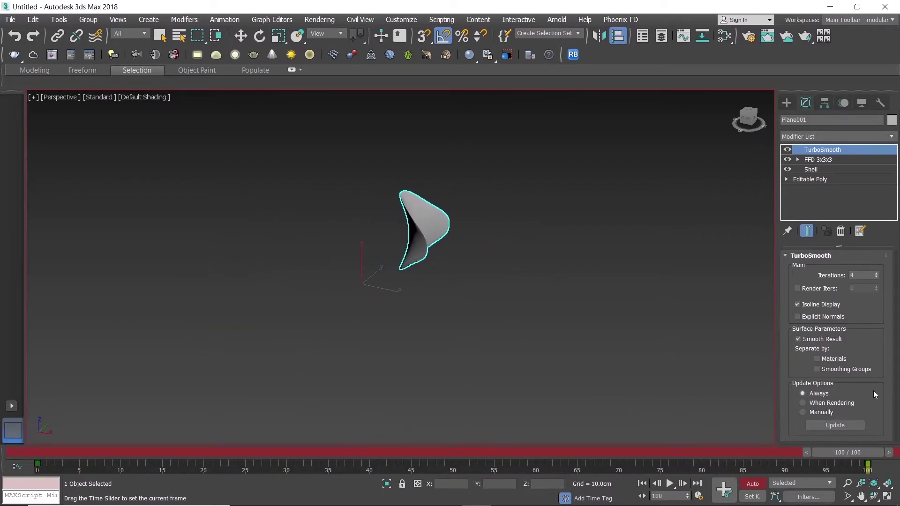
key(z)
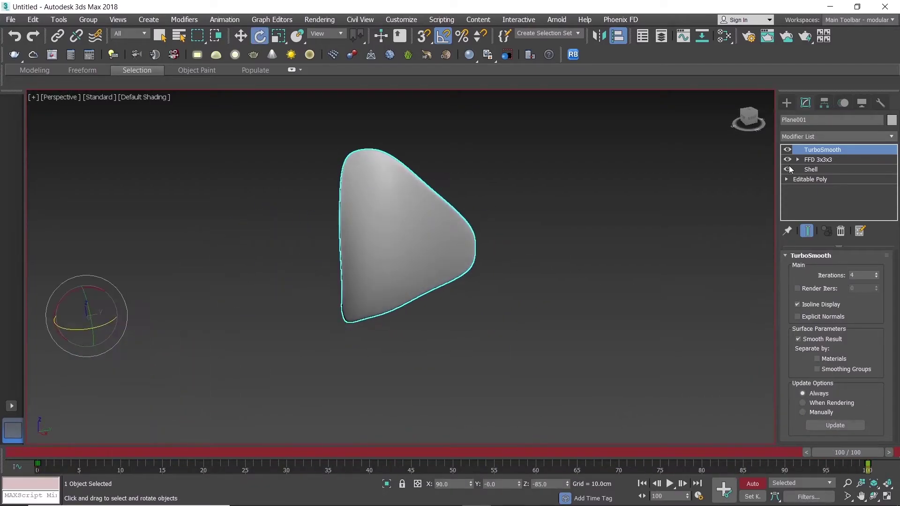
click(820, 161)
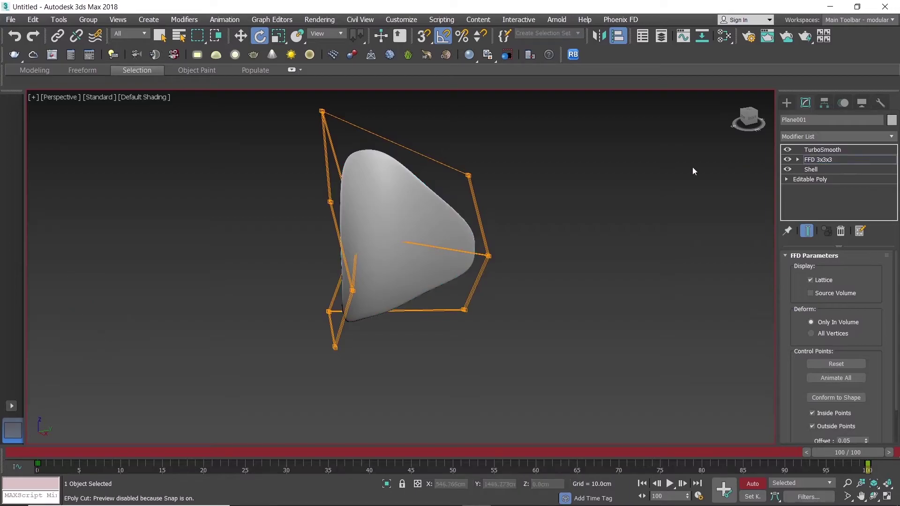
Scale the left FFD lattice points apart and push them further left.
alt+middle_drag(379, 203, 415, 188)
middle_drag(409, 224, 455, 240)
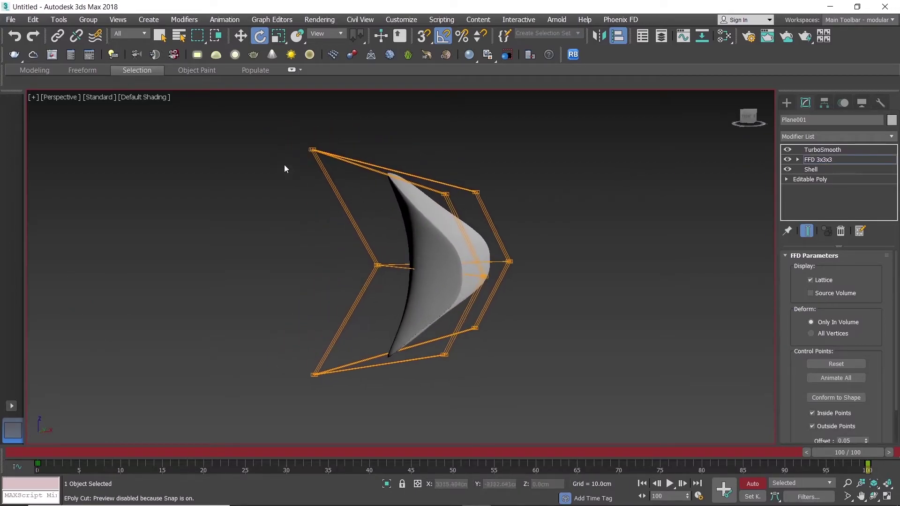
drag(326, 366, 347, 415)
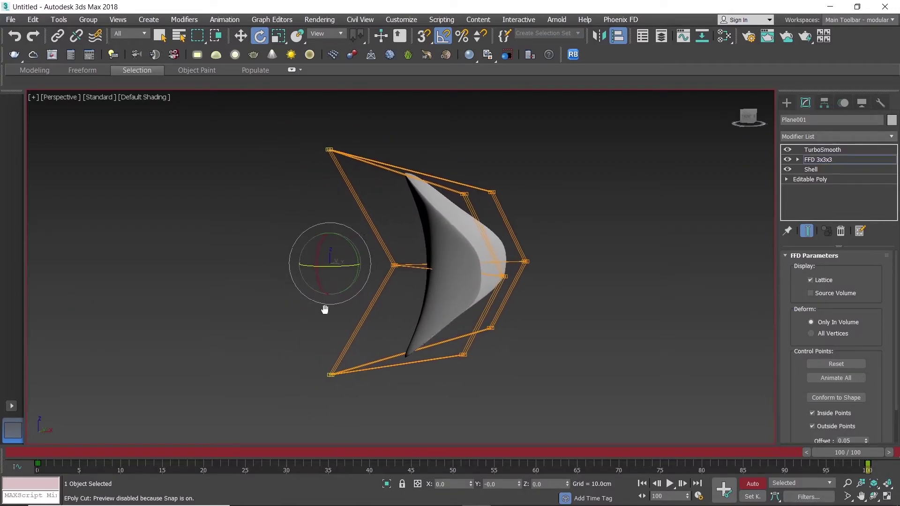
middle_drag(304, 308, 361, 341)
key(r)
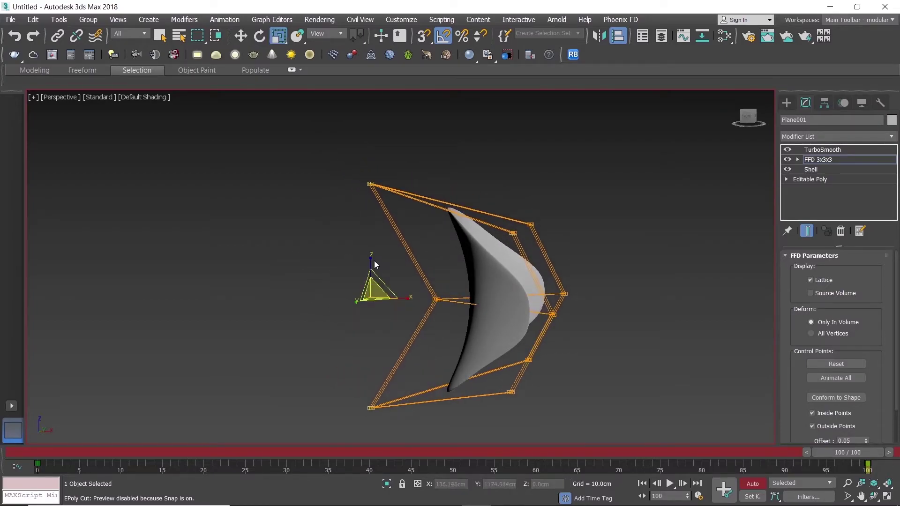
drag(370, 261, 368, 250)
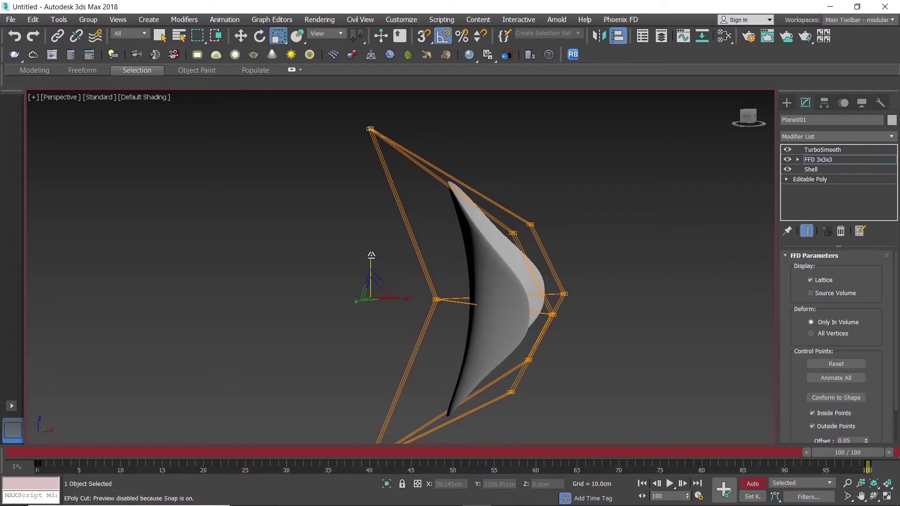
middle_drag(370, 256, 396, 241)
key(w)
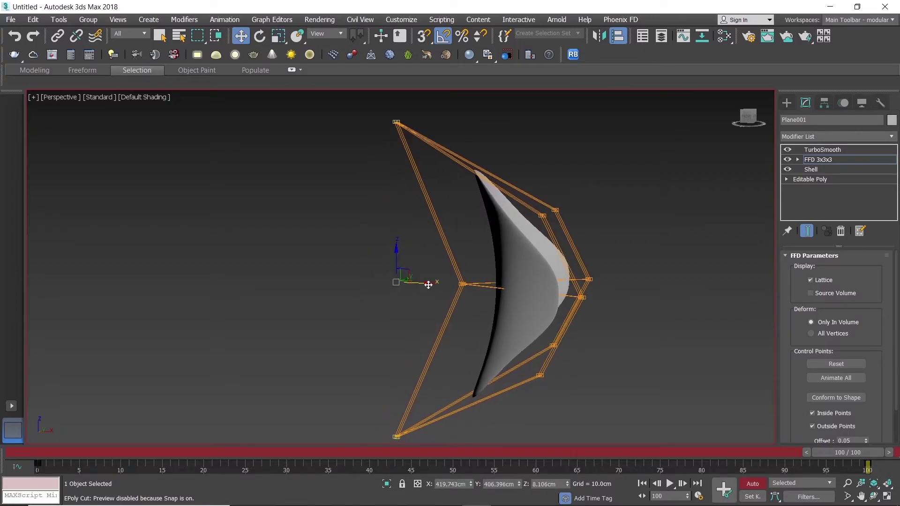
drag(427, 284, 380, 277)
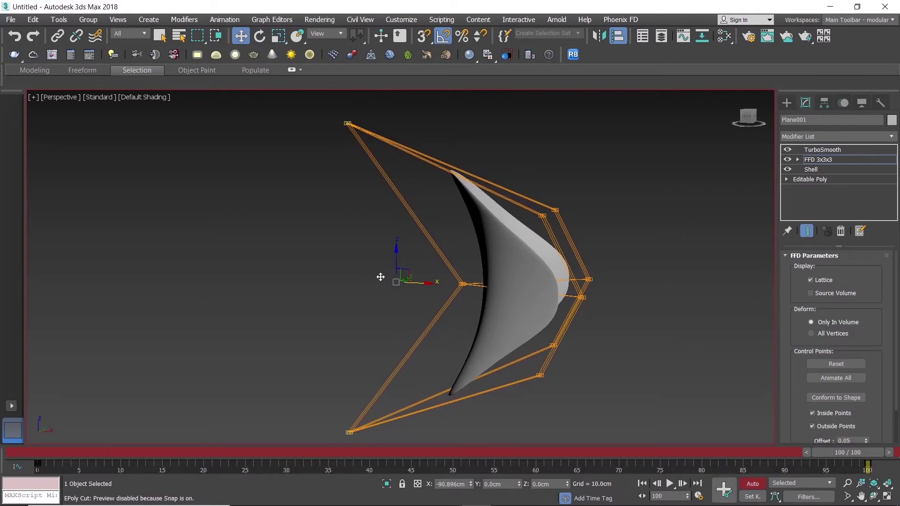
alt+click(462, 284)
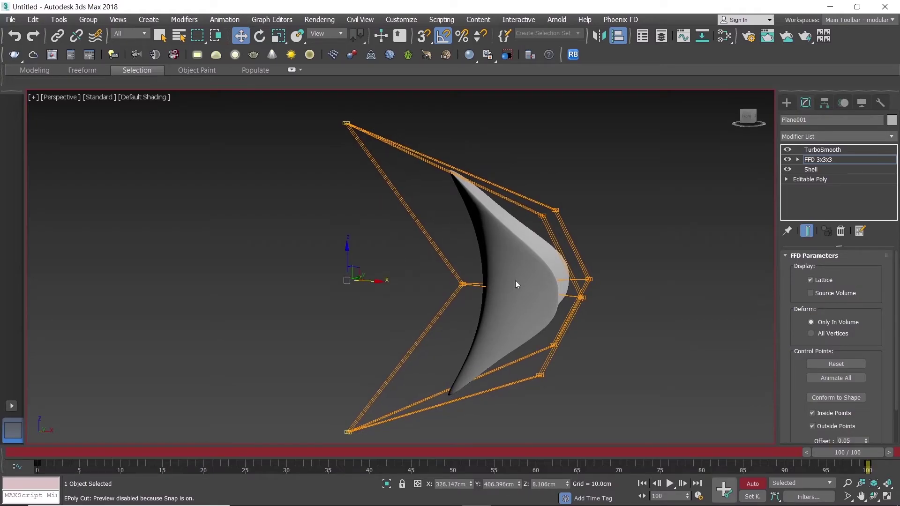
Scale the right lattice points slightly taller and push them outward to bulge the blade.
drag(567, 260, 631, 307)
drag(624, 412, 623, 412)
key(r)
drag(561, 265, 561, 254)
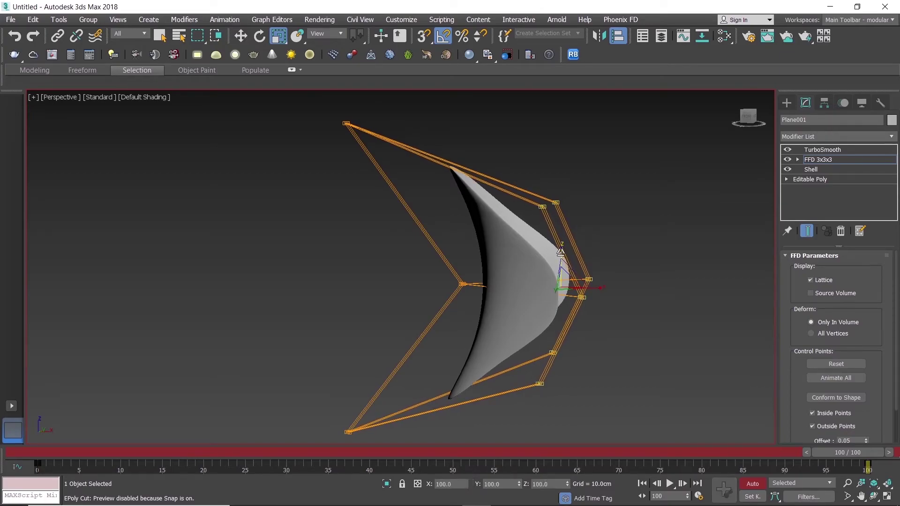
key(w)
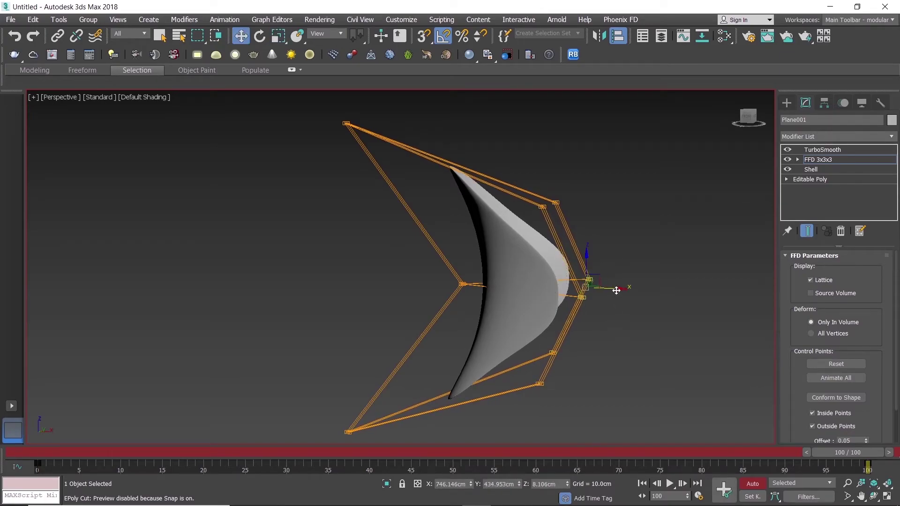
drag(616, 290, 642, 289)
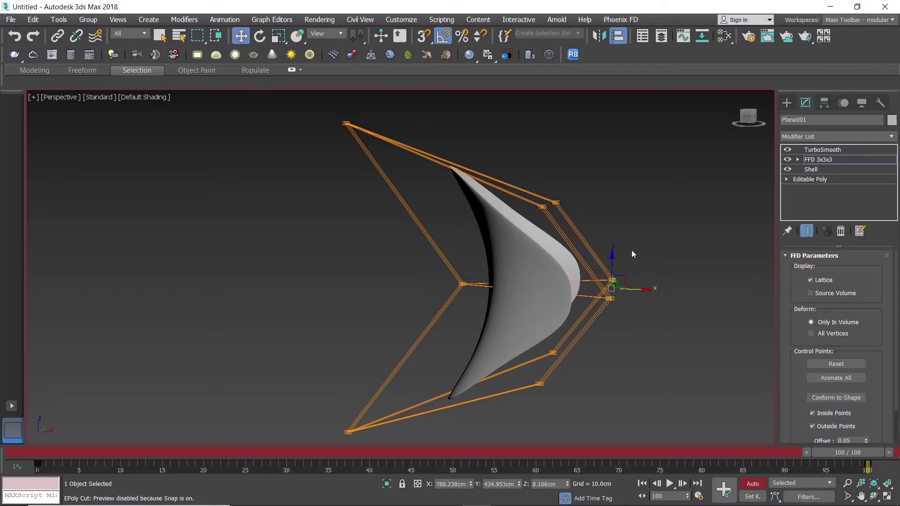
Inspect the curved blade, exit Control Points editing, and deselect the blade.
mouse_move(631, 249)
alt+middle_down()
mouse_move(533, 289)
mouse_move(561, 289)
alt+middle_up()
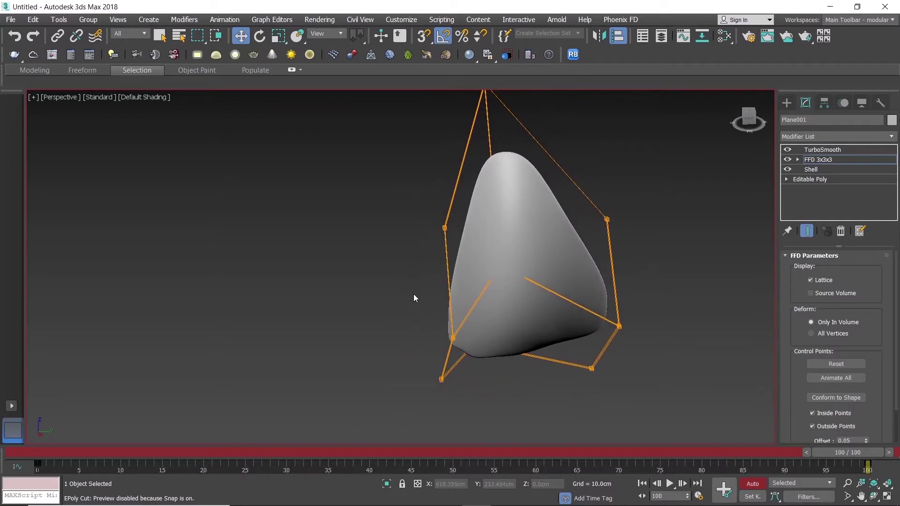
drag(651, 346, 651, 349)
key(r)
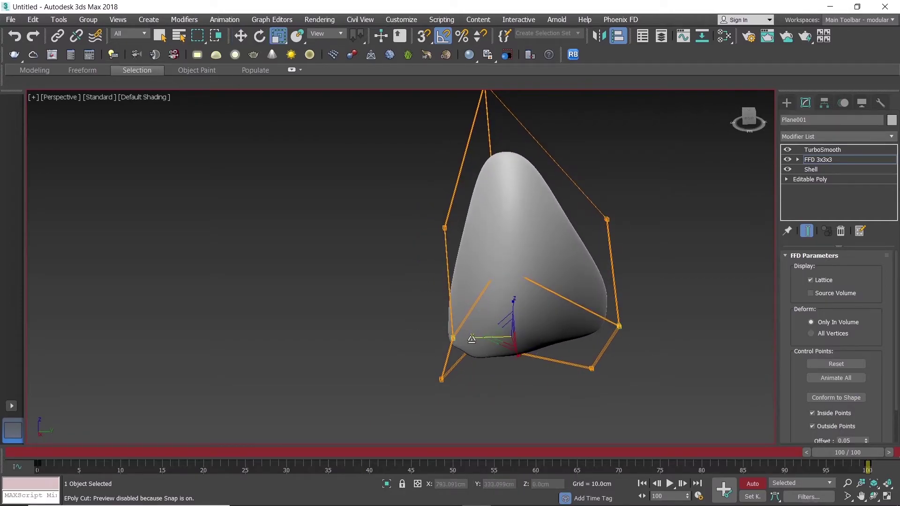
mouse_move(471, 339)
alt+middle_down()
mouse_move(468, 353)
mouse_move(526, 337)
alt+middle_up()
click(642, 290)
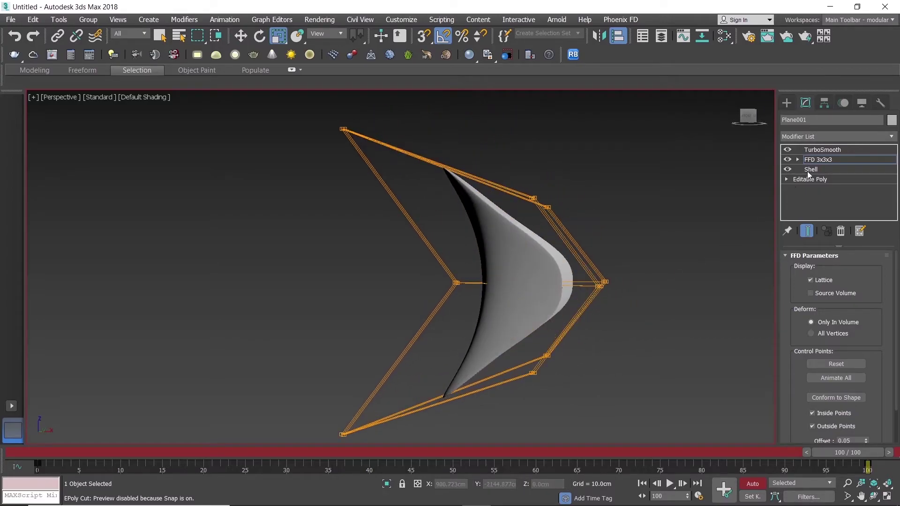
click(822, 159)
click(709, 192)
mouse_move(709, 192)
alt+middle_down()
mouse_move(573, 271)
mouse_move(516, 280)
mouse_move(540, 279)
mouse_move(623, 356)
alt+middle_up()
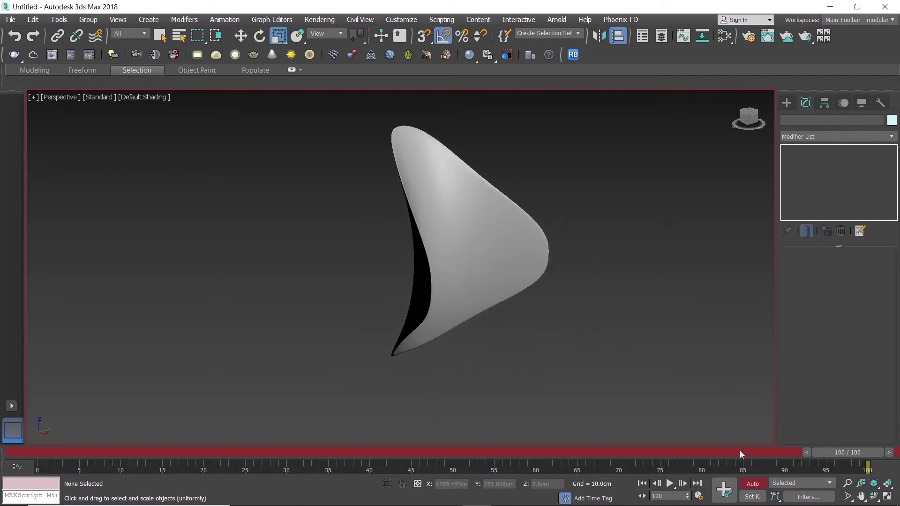
Turn Auto Key off, scrub the morphing animation, return to frame 0 and select Plane001.
click(753, 484)
drag(858, 451, 534, 451)
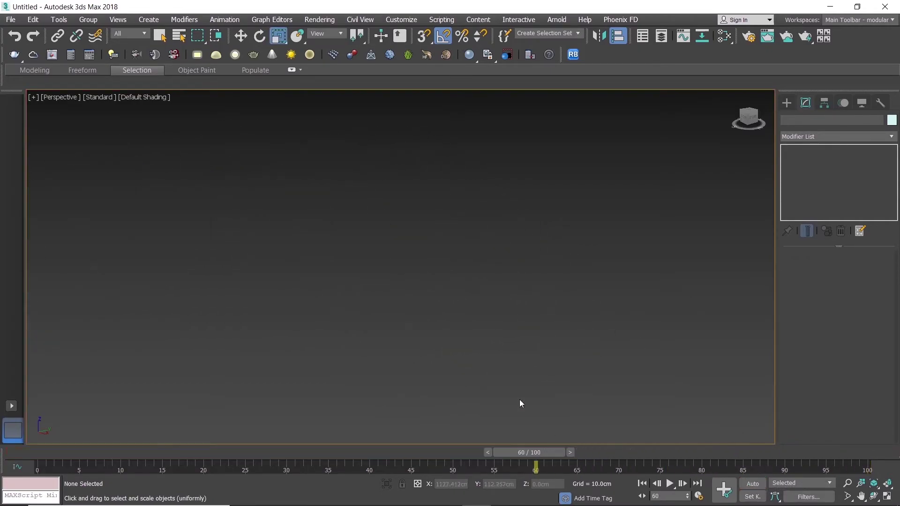
mouse_move(519, 399)
alt+middle_down()
mouse_move(508, 381)
mouse_move(541, 251)
mouse_move(590, 268)
mouse_move(571, 426)
alt+middle_up()
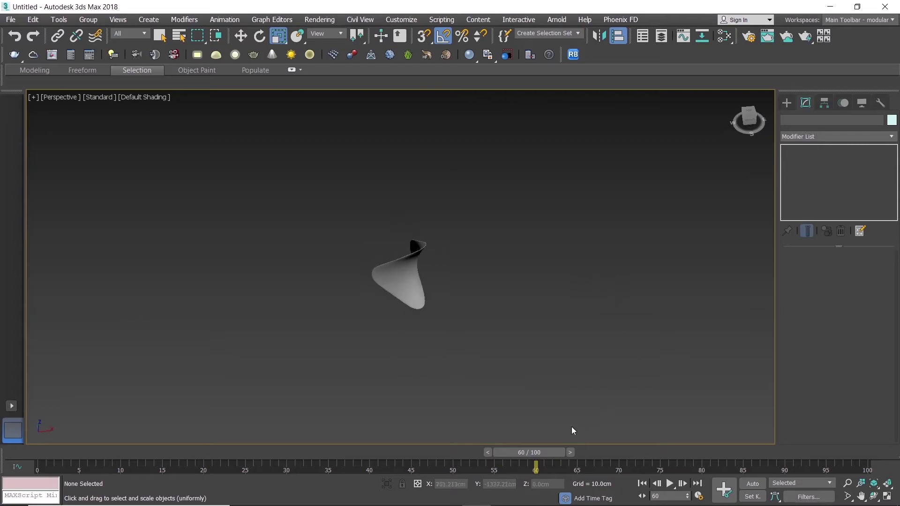
drag(529, 451, 63, 449)
key(r)
mouse_move(214, 377)
alt+middle_down()
mouse_move(422, 328)
mouse_move(385, 301)
mouse_move(395, 300)
alt+middle_up()
click(404, 265)
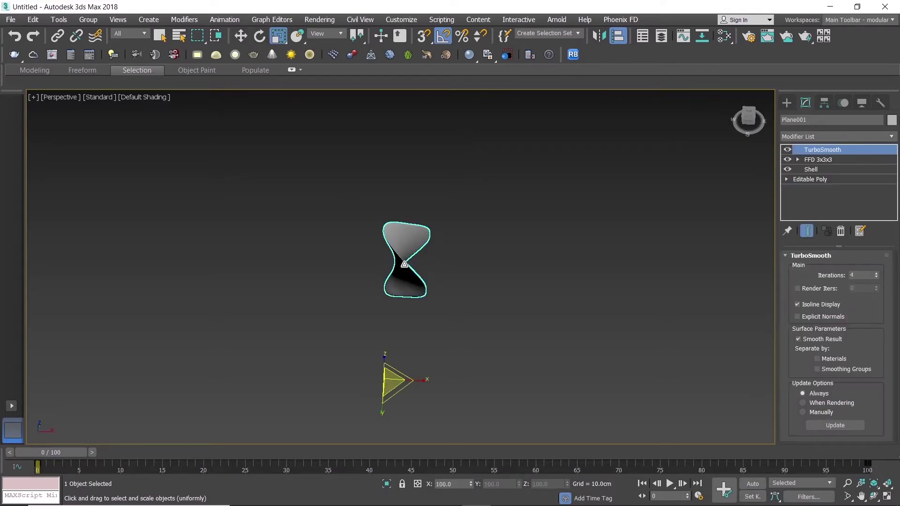
click(281, 24)
Inspect Plane001's rotation curve in the Curve Editor from frame 0 to frame 100.
click(276, 37)
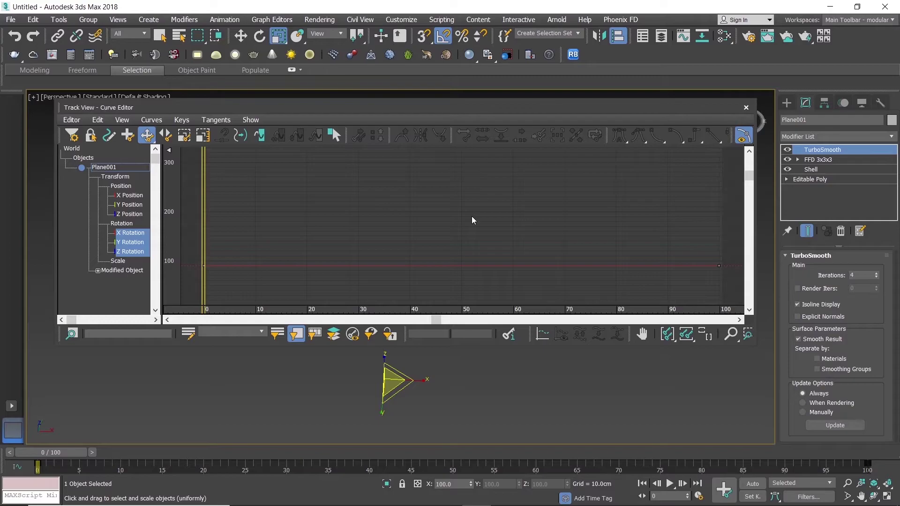
mouse_move(474, 239)
middle_down()
mouse_move(477, 184)
mouse_move(430, 203)
middle_up()
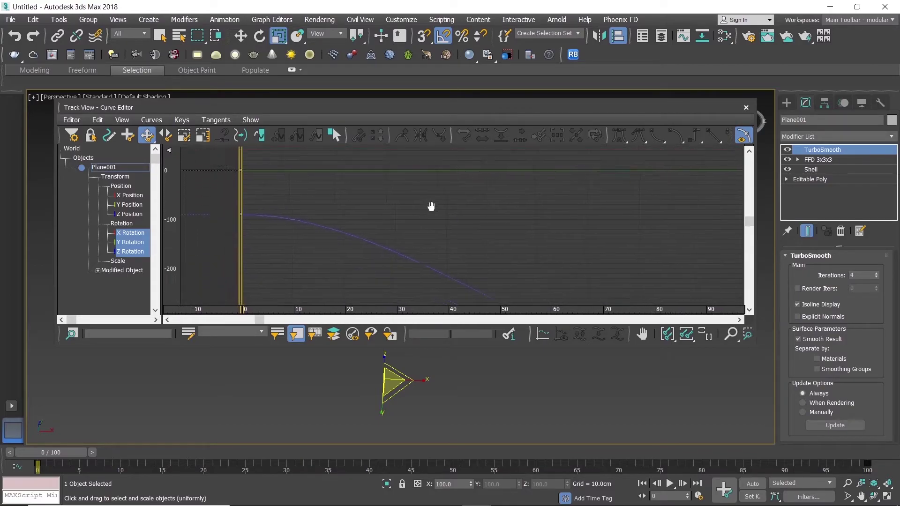
drag(275, 224, 306, 241)
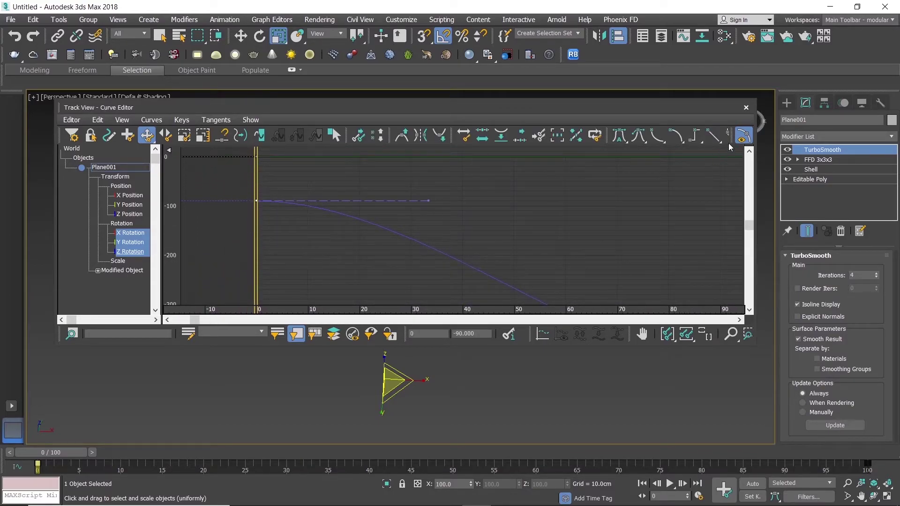
mouse_move(654, 310)
middle_down()
mouse_move(530, 186)
mouse_move(520, 202)
mouse_move(566, 235)
middle_up()
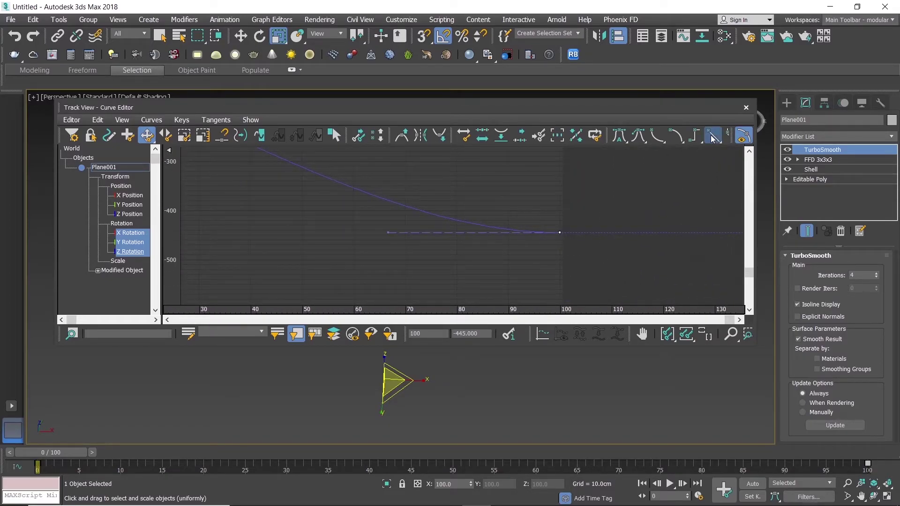
middle_drag(460, 219, 514, 237)
middle_drag(328, 151, 462, 199)
middle_drag(372, 184, 518, 223)
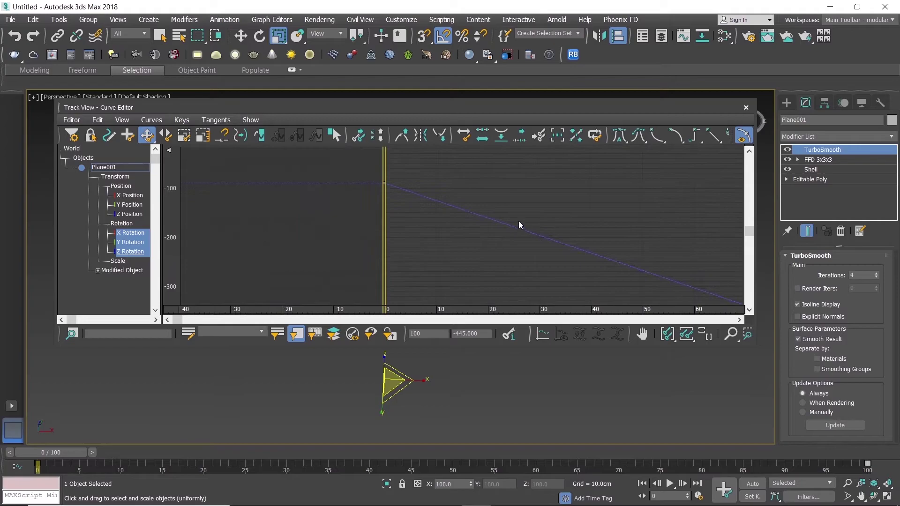
Snapshot the blade's animation into 25 mesh copies over frames 0 to 100.
click(745, 108)
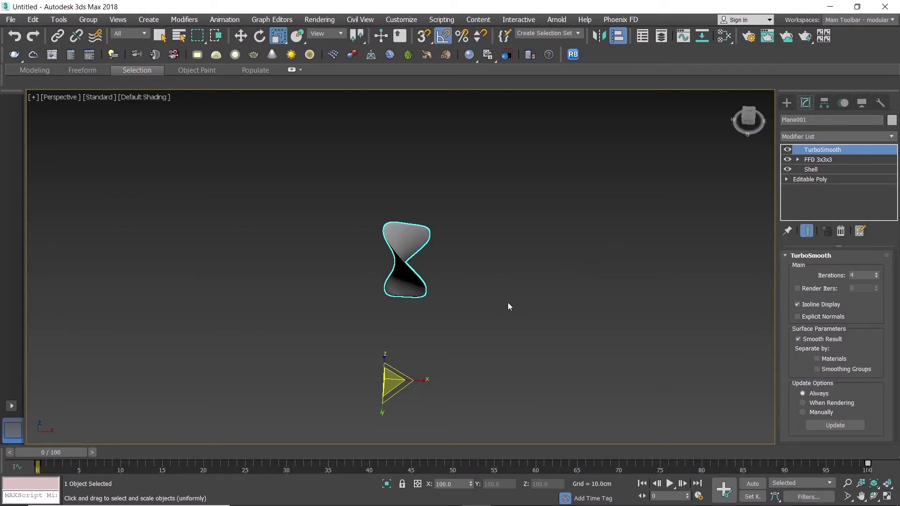
scroll(496, 296, down, 2)
middle_drag(486, 287, 435, 245)
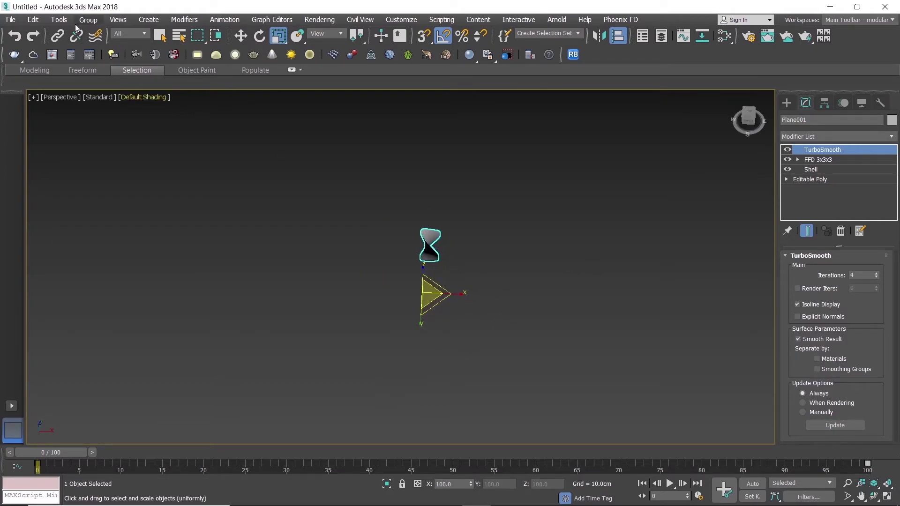
click(59, 19)
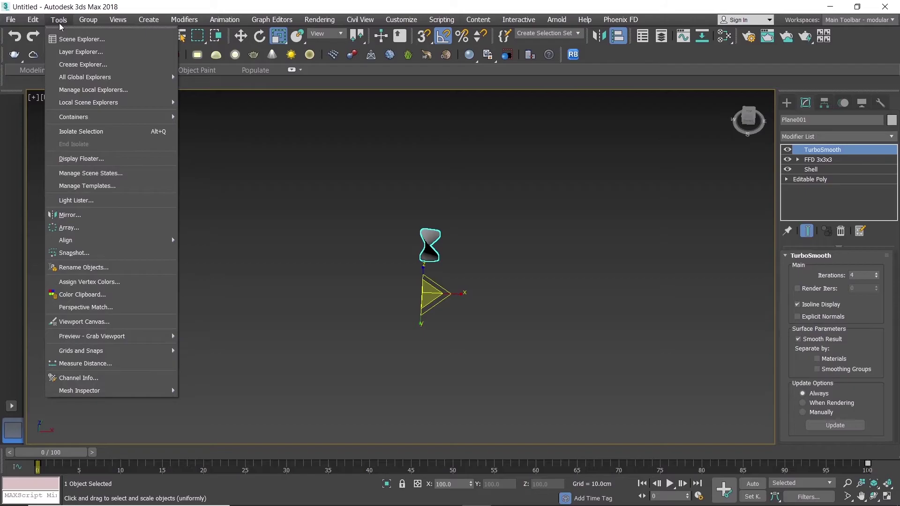
click(78, 253)
drag(437, 177, 200, 134)
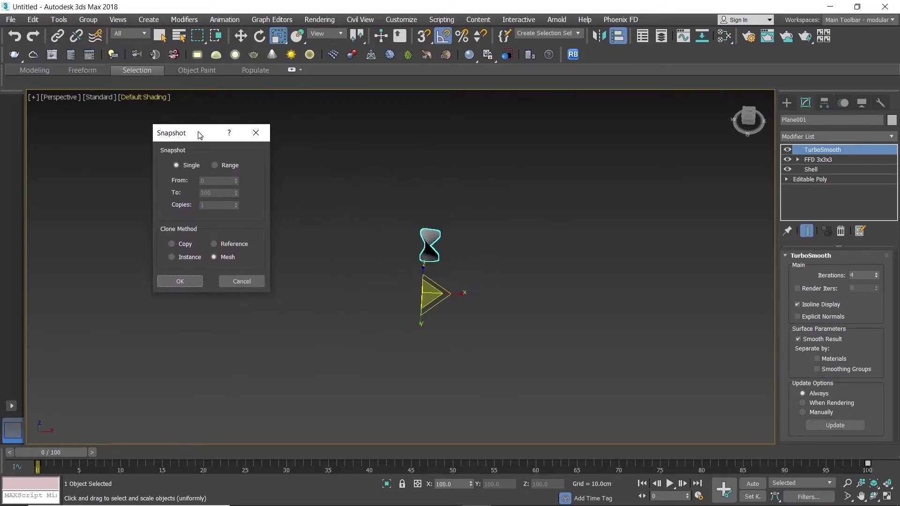
click(217, 165)
text(25)
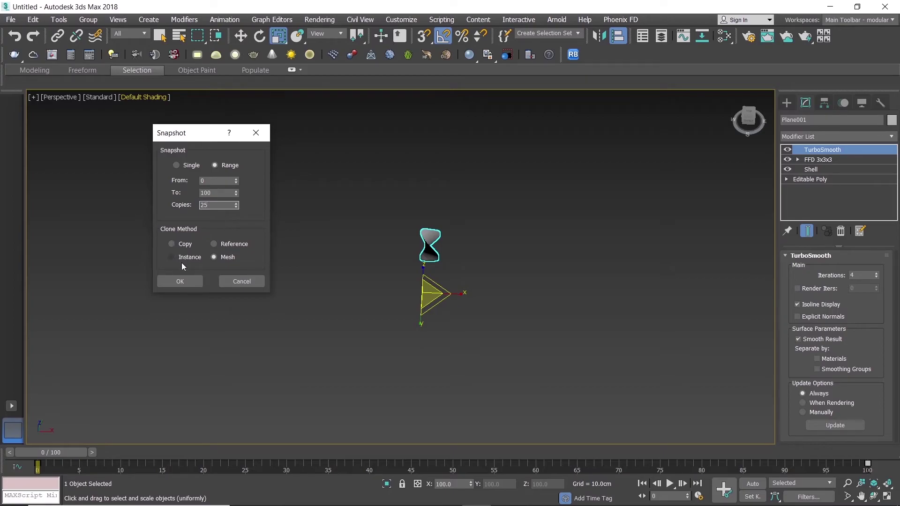
click(180, 282)
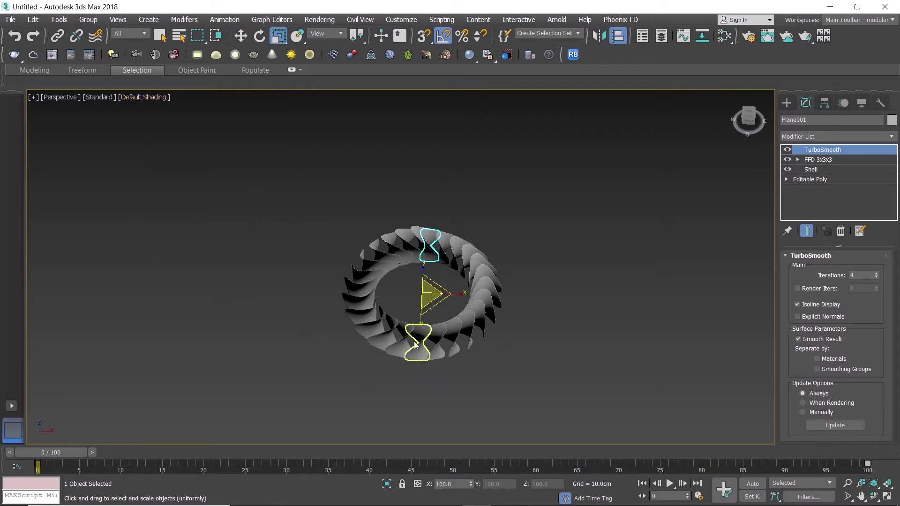
alt+middle_drag(415, 345, 444, 249)
In a maximized Top view, shift selected blades along X to even their spacing.
key(alt+w)
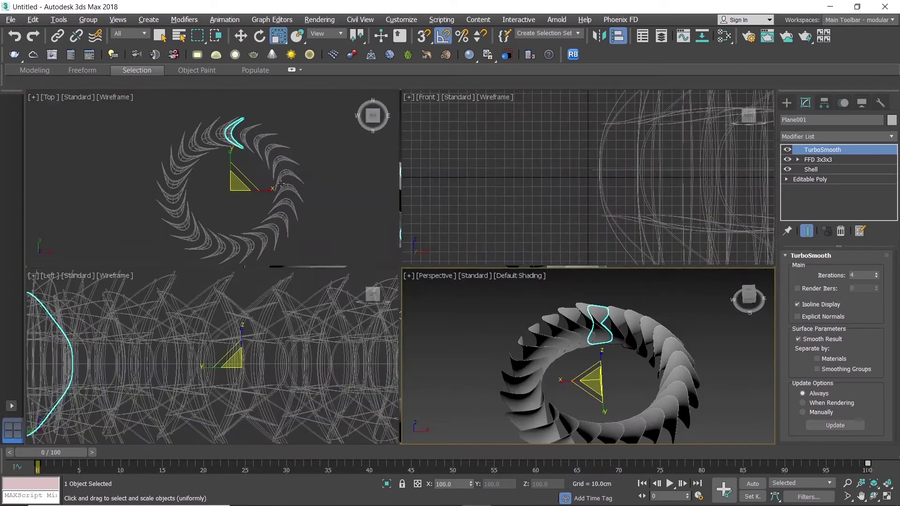
key(alt+w)
scroll(304, 157, up, 3)
scroll(429, 189, up, 3)
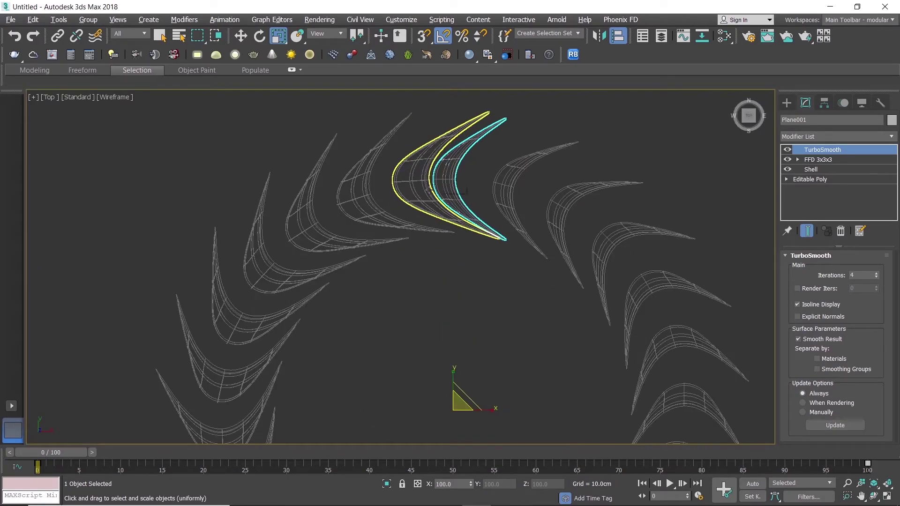
click(475, 194)
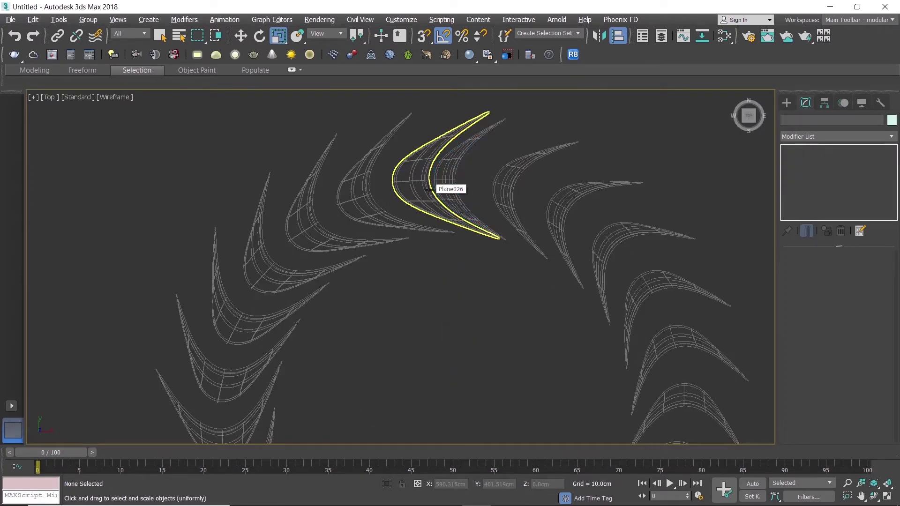
click(453, 182)
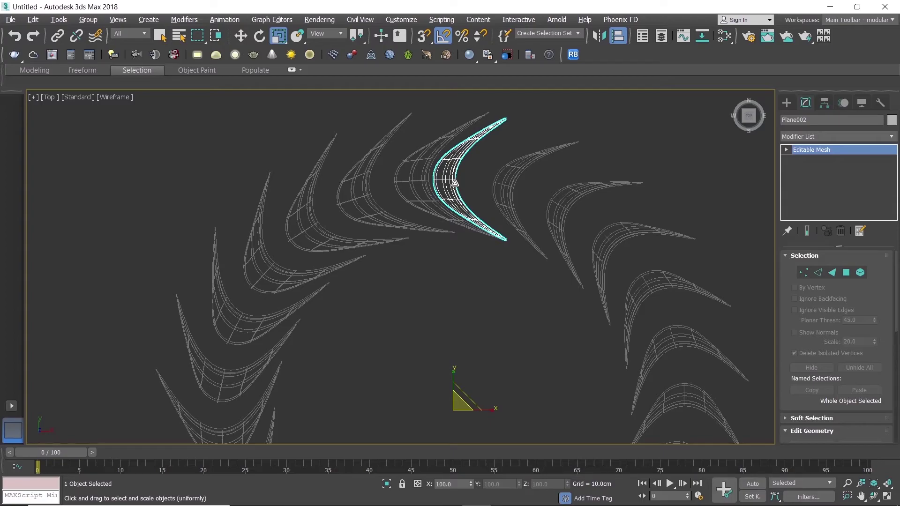
click(454, 182)
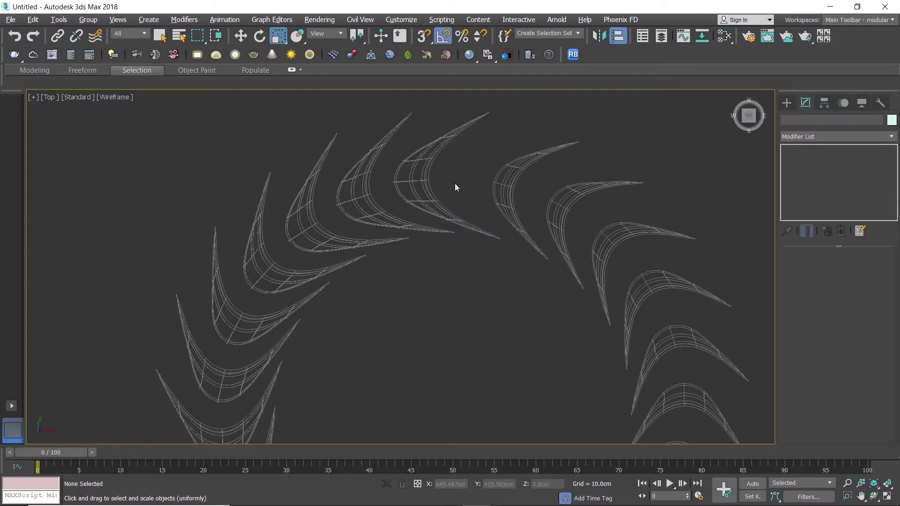
click(425, 179)
key(w)
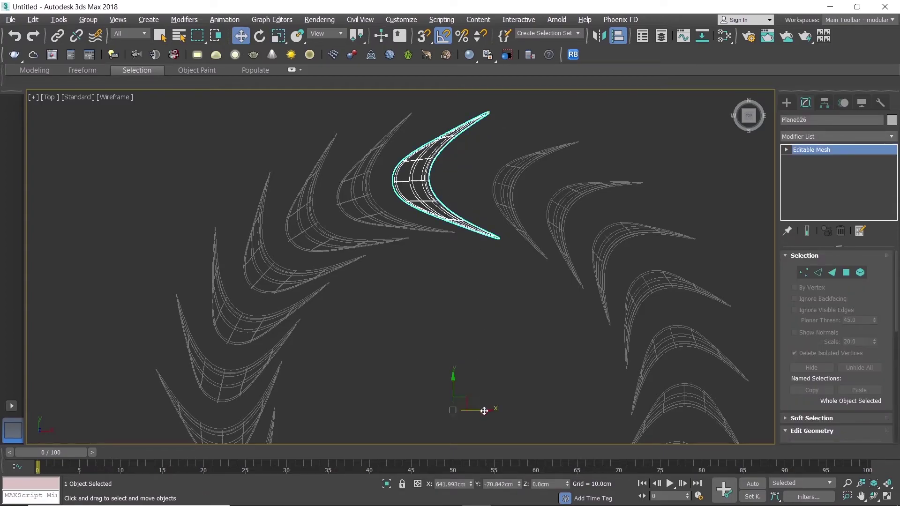
drag(485, 411, 494, 411)
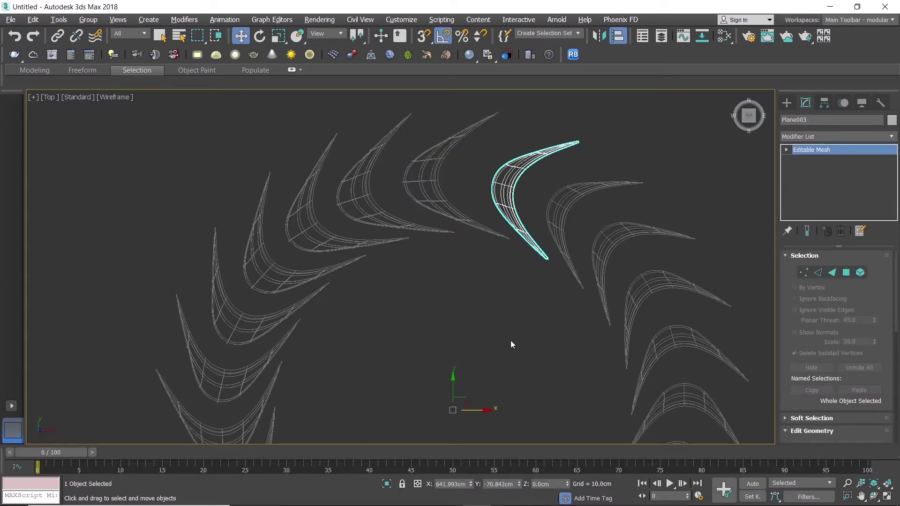
drag(490, 411, 489, 409)
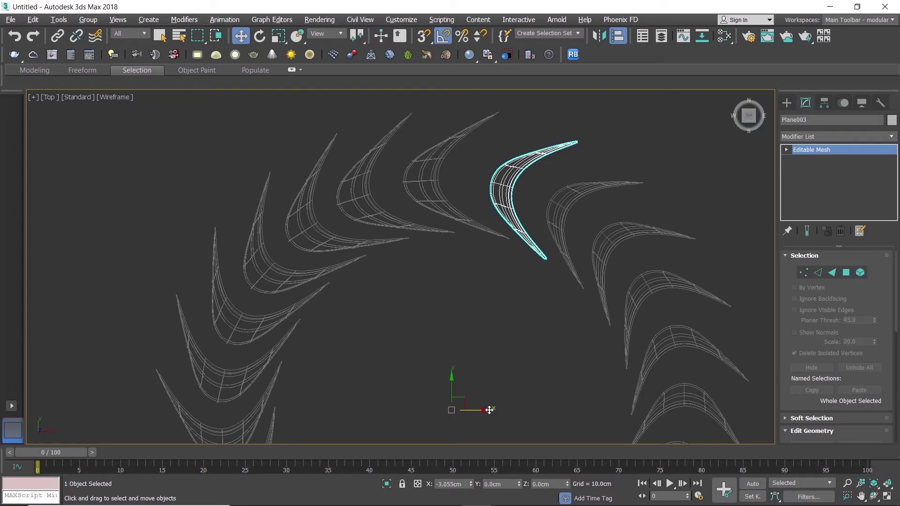
click(573, 212)
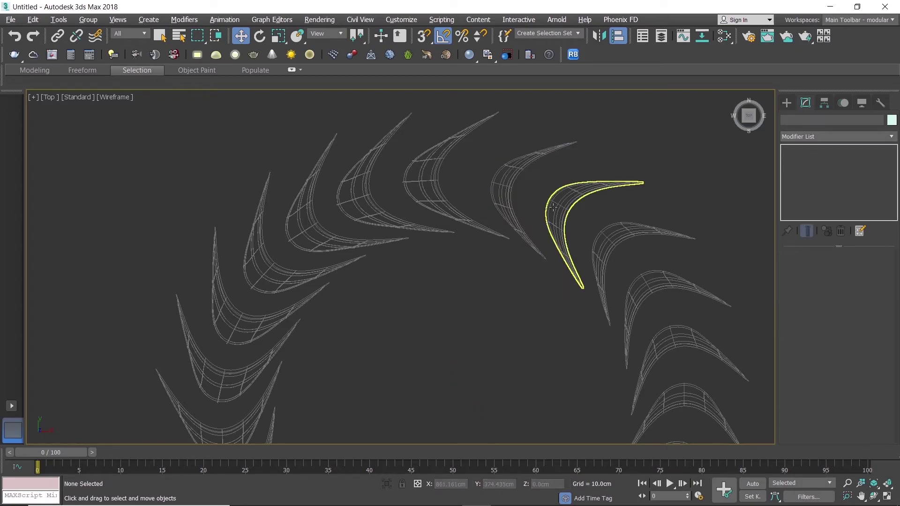
Nudge the top blade and its neighbour slightly right, then recentre the ring.
scroll(532, 171, down, 5)
middle_drag(527, 227, 496, 248)
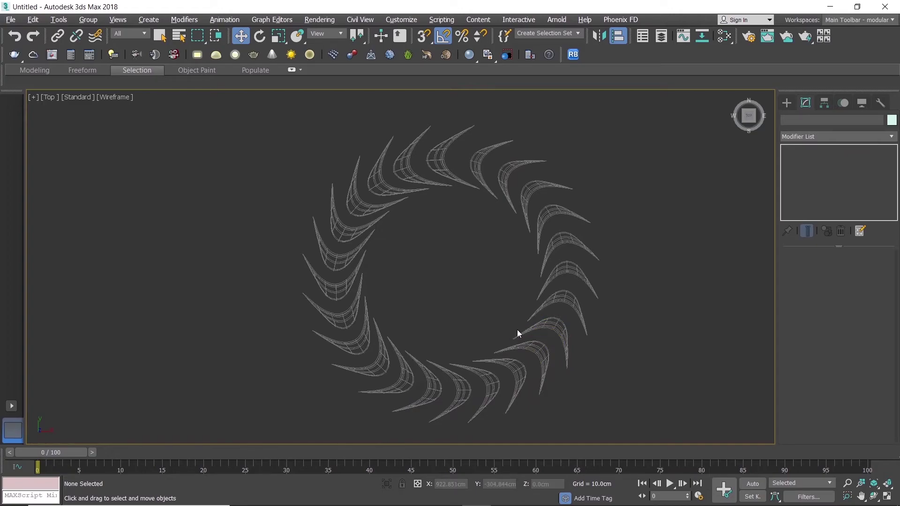
click(437, 158)
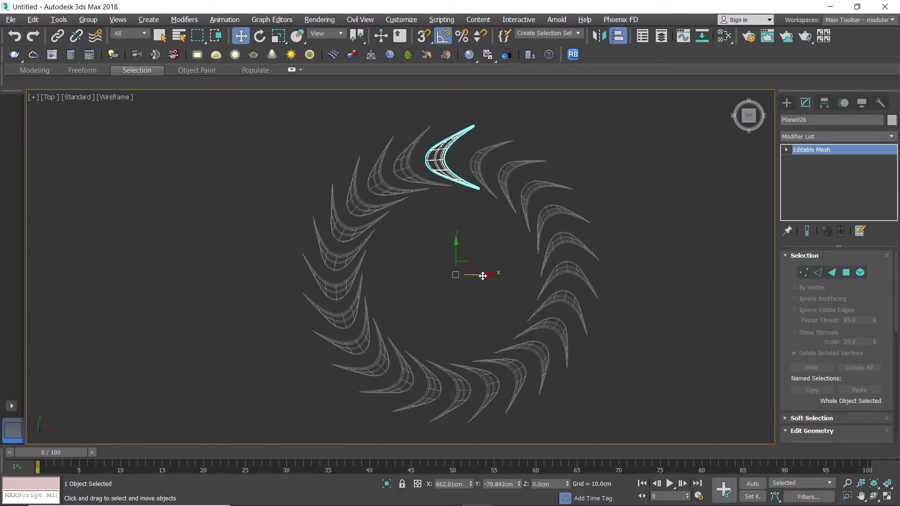
drag(483, 277, 484, 277)
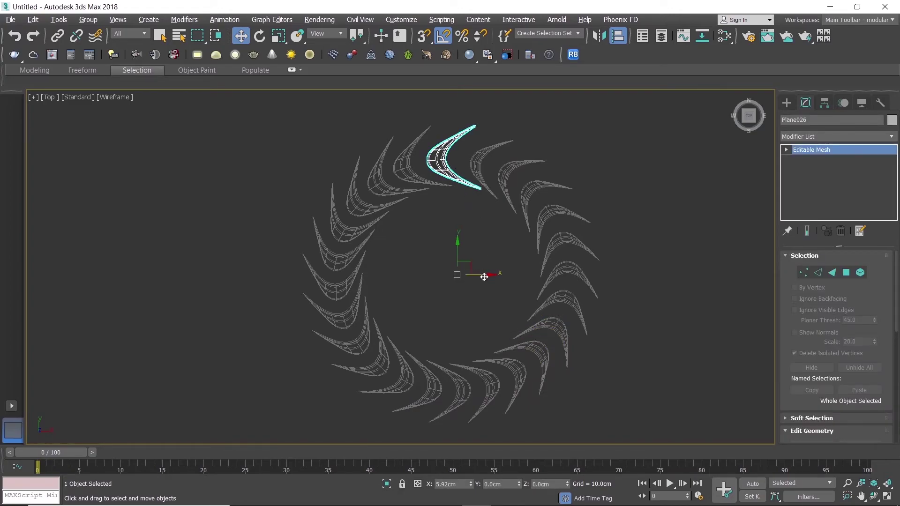
click(409, 174)
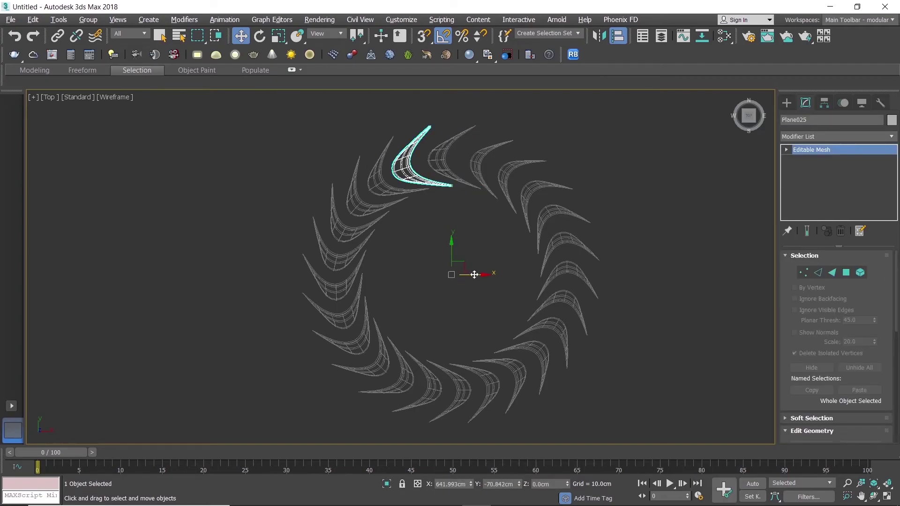
drag(474, 275, 475, 274)
click(433, 255)
middle_drag(458, 224, 457, 241)
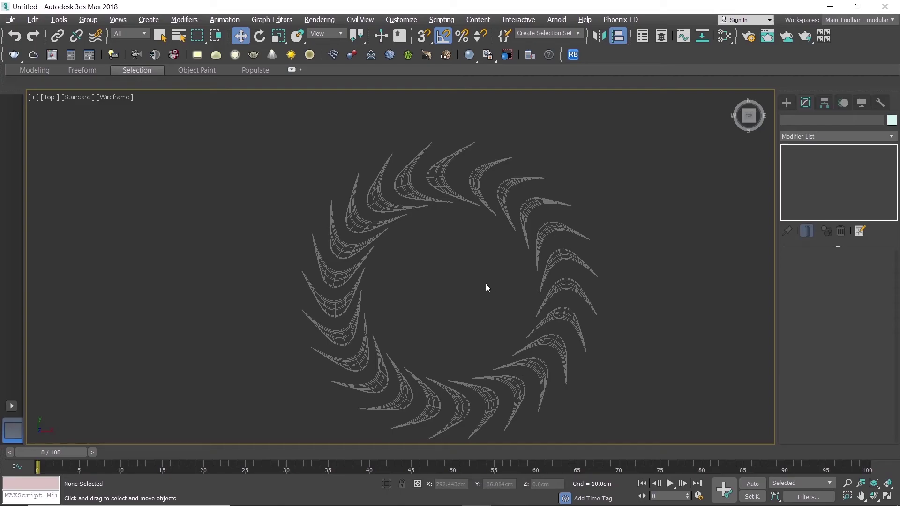
middle_drag(486, 284, 474, 261)
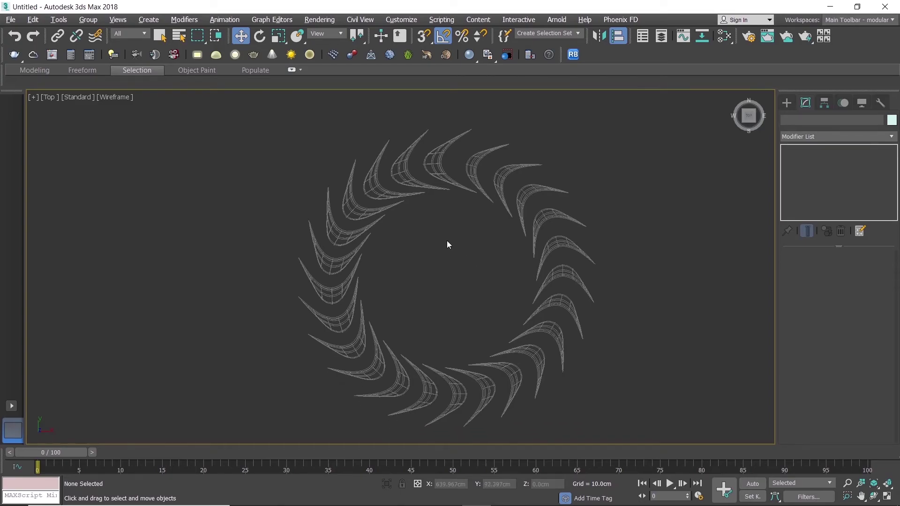
Maximize the Perspective view, enable Edged Faces, and orbit the ring from several angles.
key(alt+w)
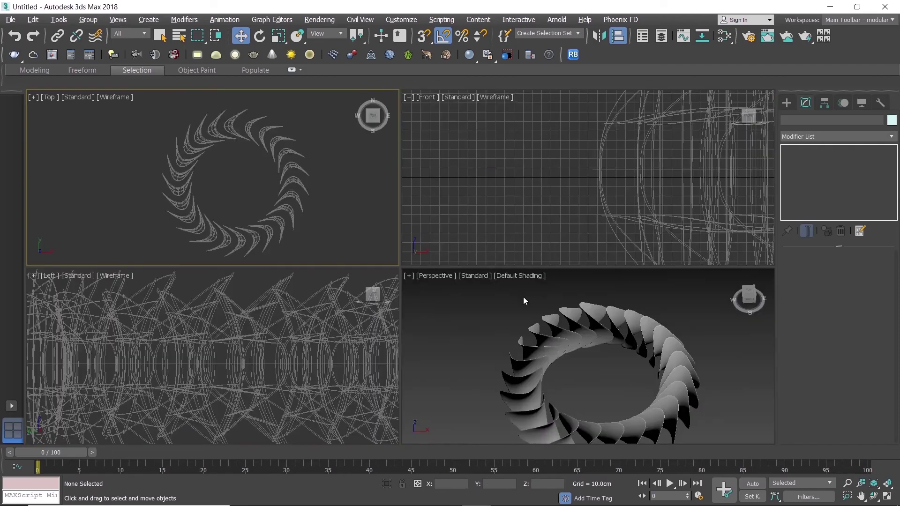
click(523, 296)
key(alt+w)
mouse_move(456, 294)
alt+middle_down()
mouse_move(464, 251)
mouse_move(487, 229)
mouse_move(457, 238)
mouse_move(454, 273)
mouse_move(490, 285)
mouse_move(462, 297)
mouse_move(432, 287)
mouse_move(657, 276)
alt+middle_up()
key(F4)
scroll(432, 287, up, 4)
mouse_move(556, 221)
alt+middle_down()
mouse_move(514, 225)
mouse_move(508, 211)
mouse_move(491, 211)
mouse_move(417, 237)
mouse_move(386, 223)
mouse_move(376, 177)
mouse_move(386, 141)
mouse_move(395, 141)
mouse_move(413, 168)
alt+middle_up()
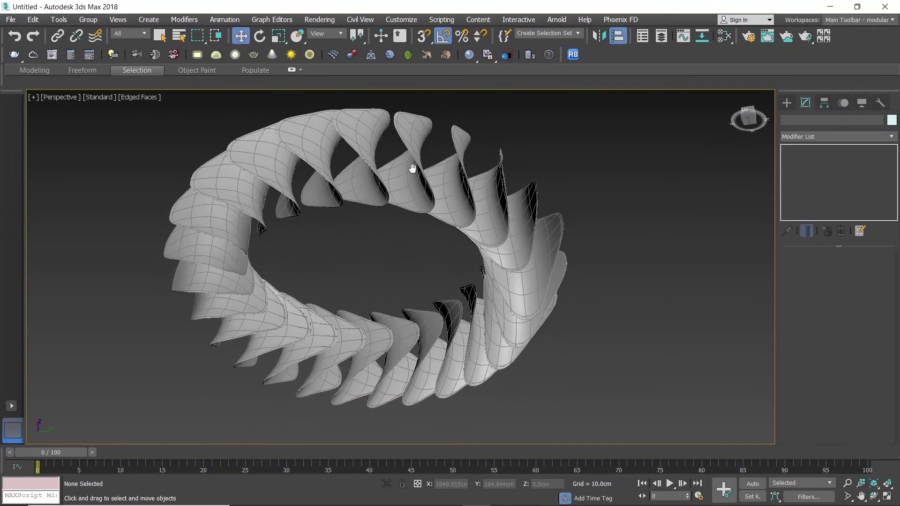
mouse_move(398, 198)
alt+middle_down()
mouse_move(388, 247)
mouse_move(409, 223)
mouse_move(440, 337)
mouse_move(476, 321)
alt+middle_up()
scroll(407, 225, down, 4)
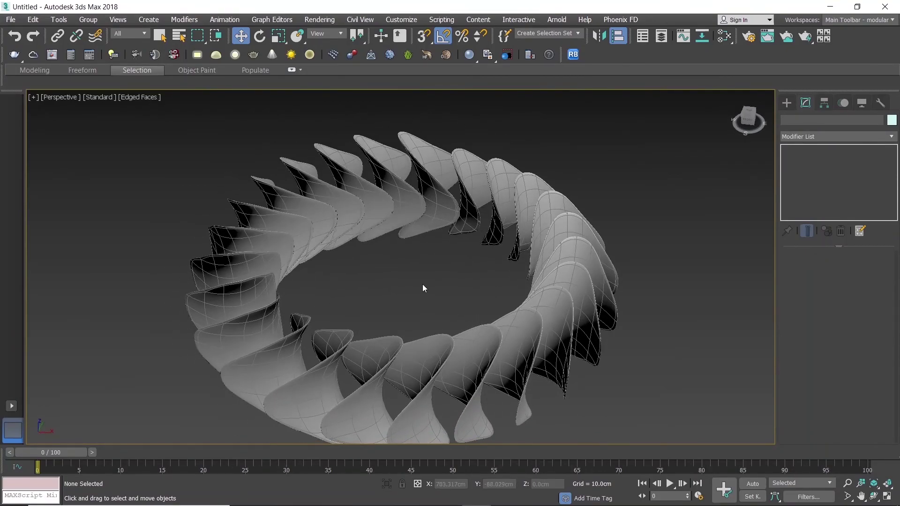
alt+middle_drag(424, 287, 425, 261)
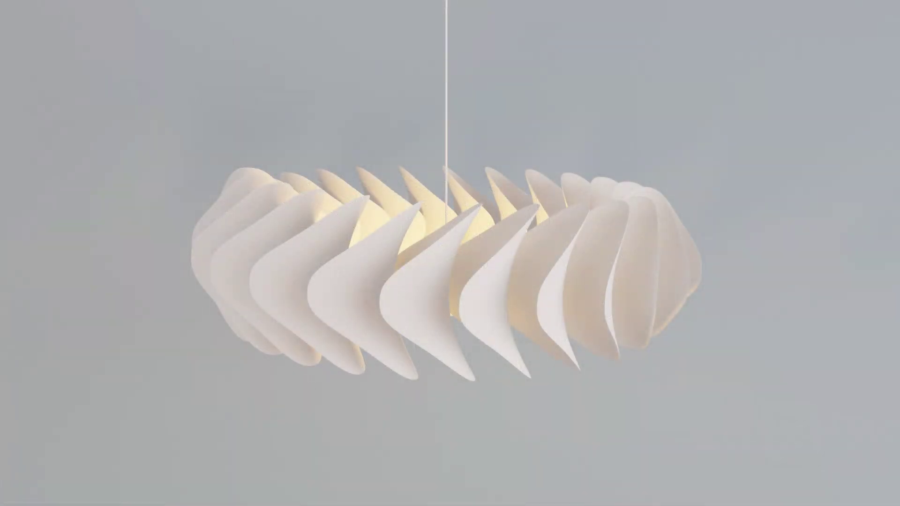